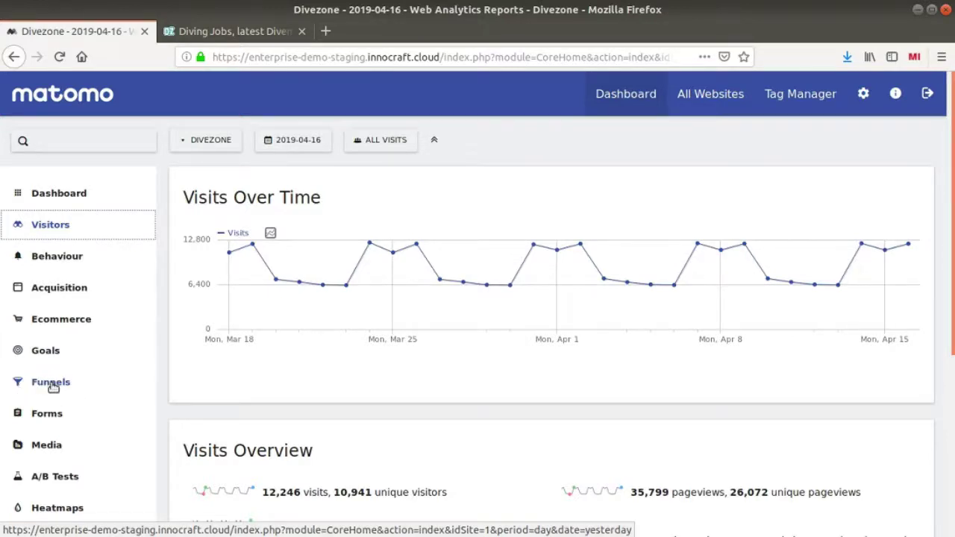
# - Open the Funnels overview and review the conversion rate and conversions of each funnel
pyautogui.click(52, 385)
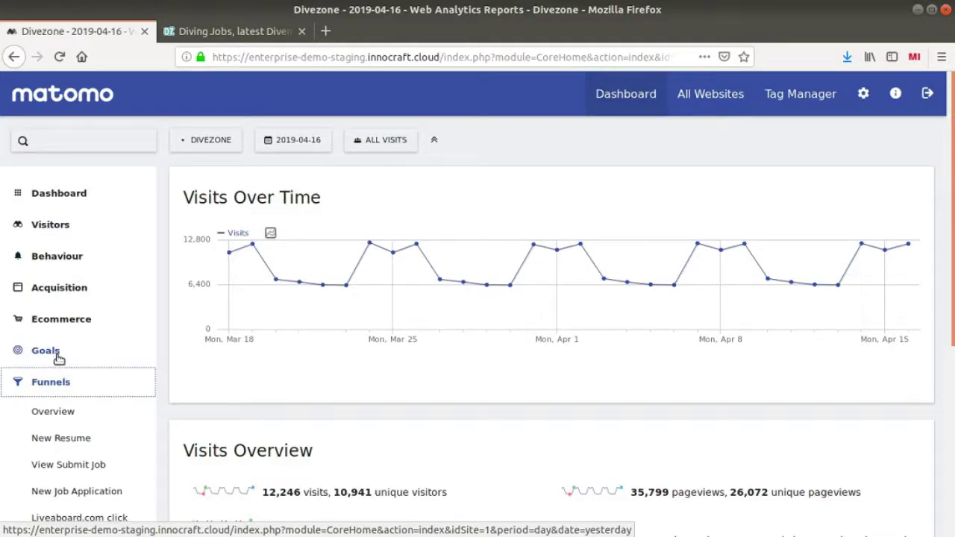
pyautogui.click(65, 414)
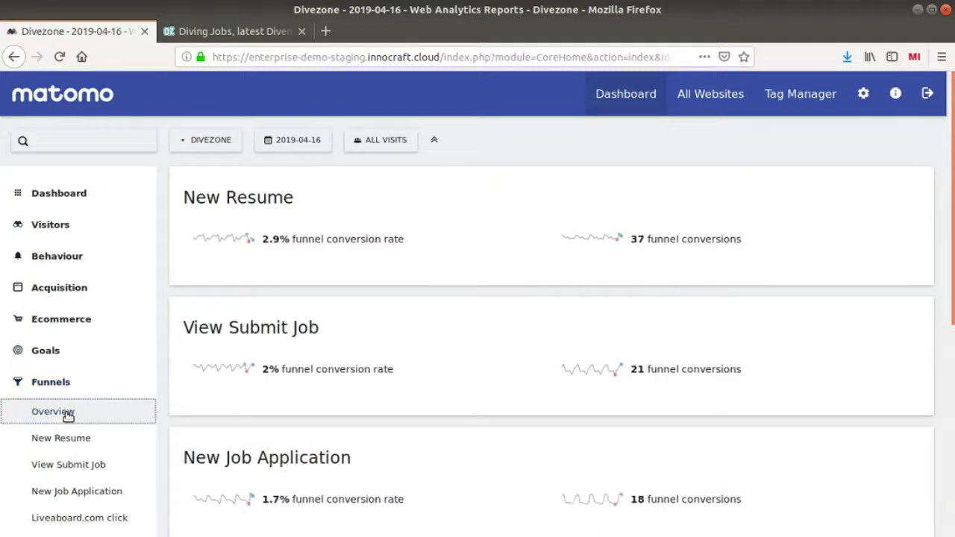
pyautogui.scroll(-5, 379, 269)
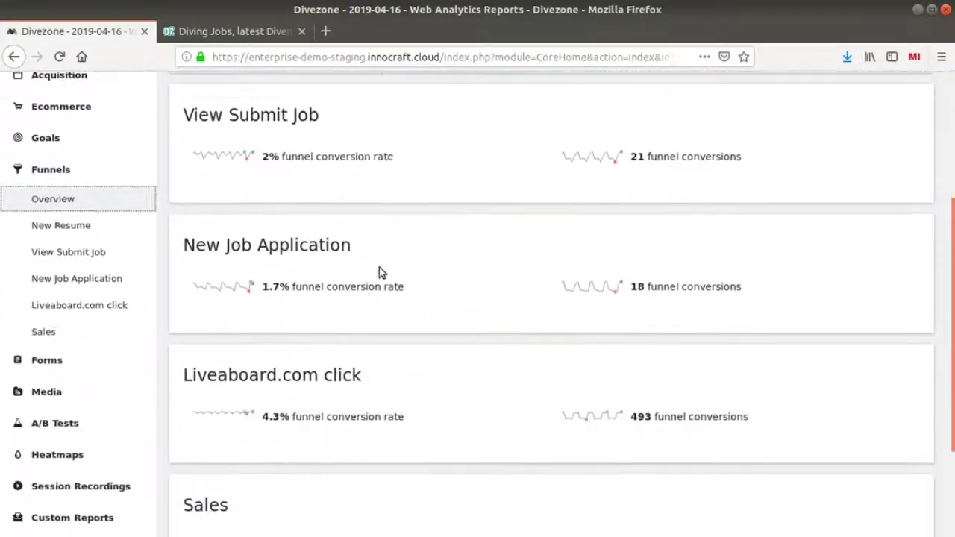
pyautogui.scroll(6, 380, 274)
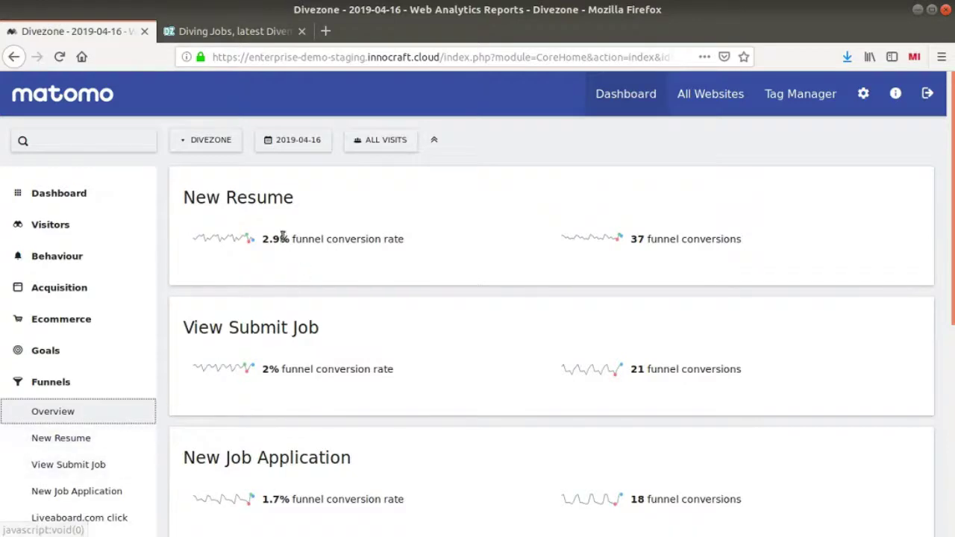
# - Open the New Resume funnel report and examine the entries and exits of its Job board step
pyautogui.click(75, 438)
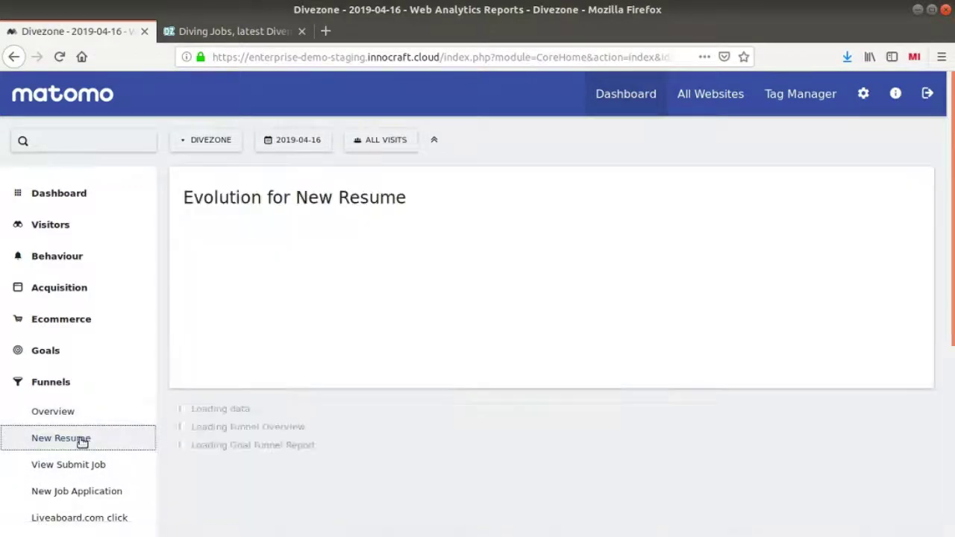
pyautogui.scroll(-5, 432, 337)
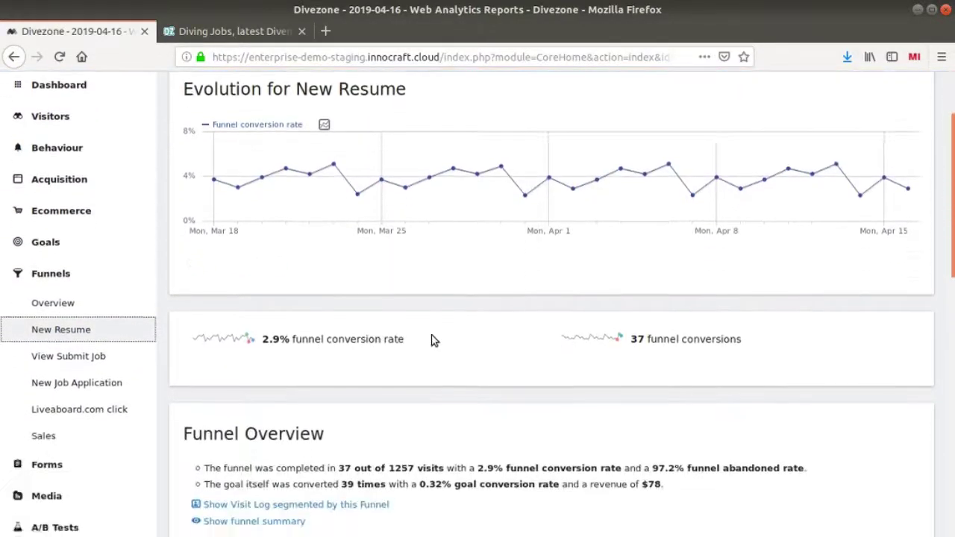
pyautogui.scroll(-4, 431, 340)
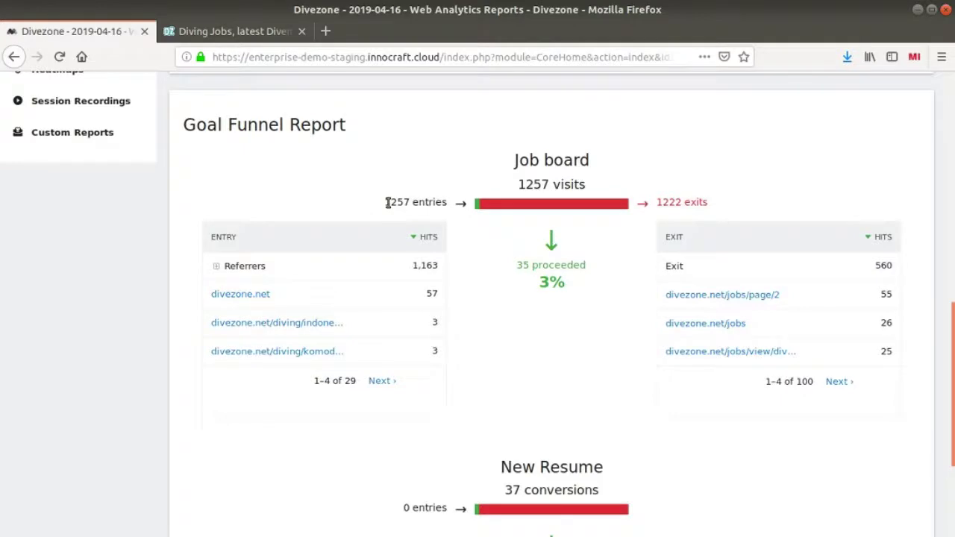
pyautogui.moveTo(387, 203); pyautogui.dragTo(447, 207)
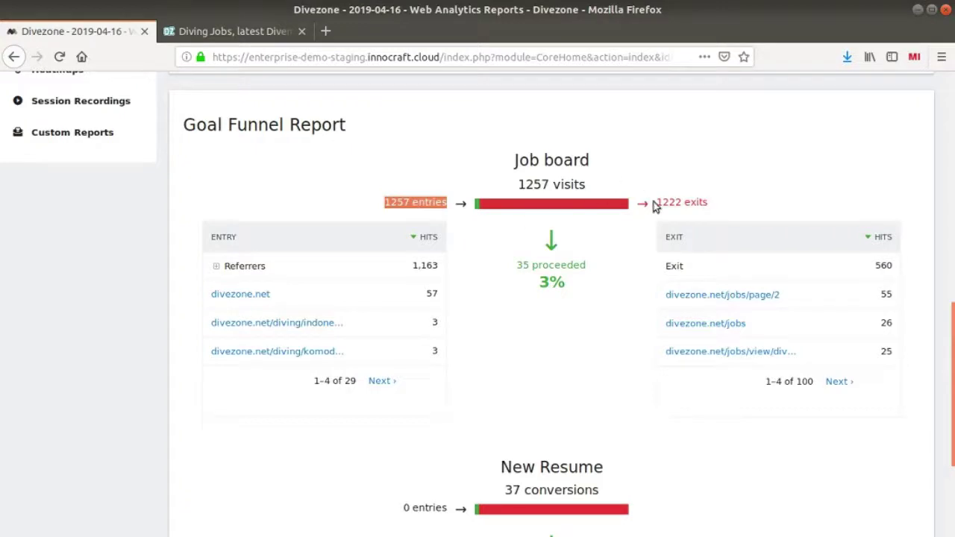
pyautogui.moveTo(658, 202); pyautogui.dragTo(709, 203)
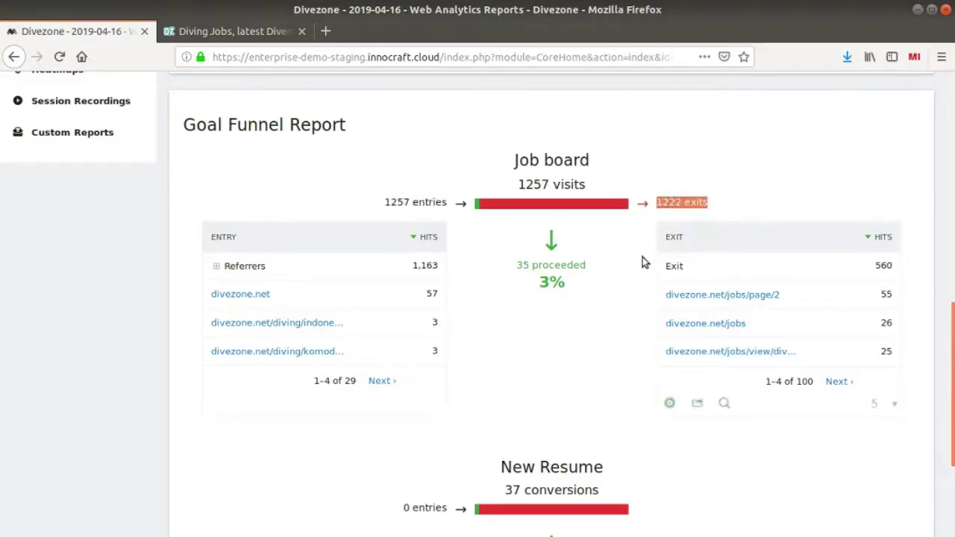
pyautogui.scroll(-5, 573, 303)
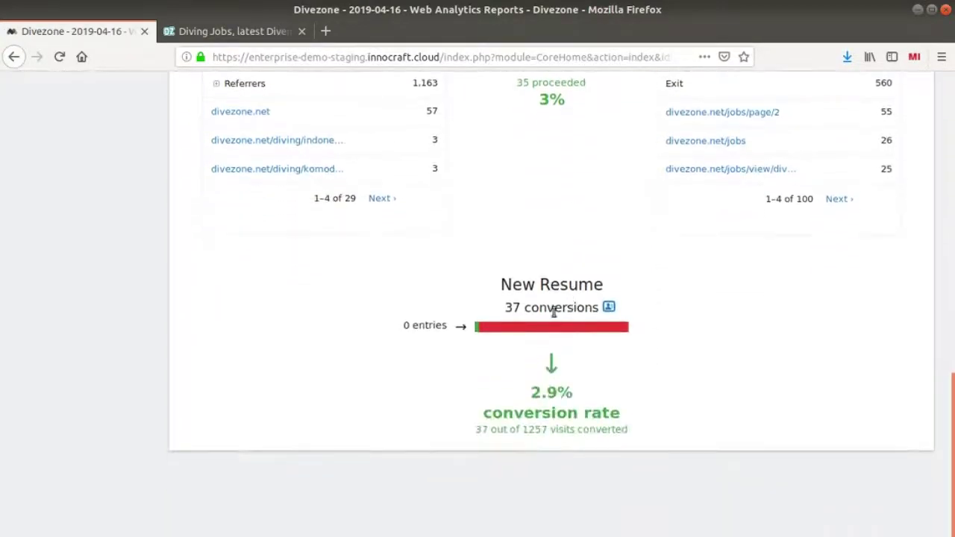
# - Compare the Job board step with the final New Resume conversion step in the Goal Funnel Report
pyautogui.scroll(3, 553, 314)
pyautogui.scroll(-3, 554, 315)
pyautogui.scroll(4, 582, 299)
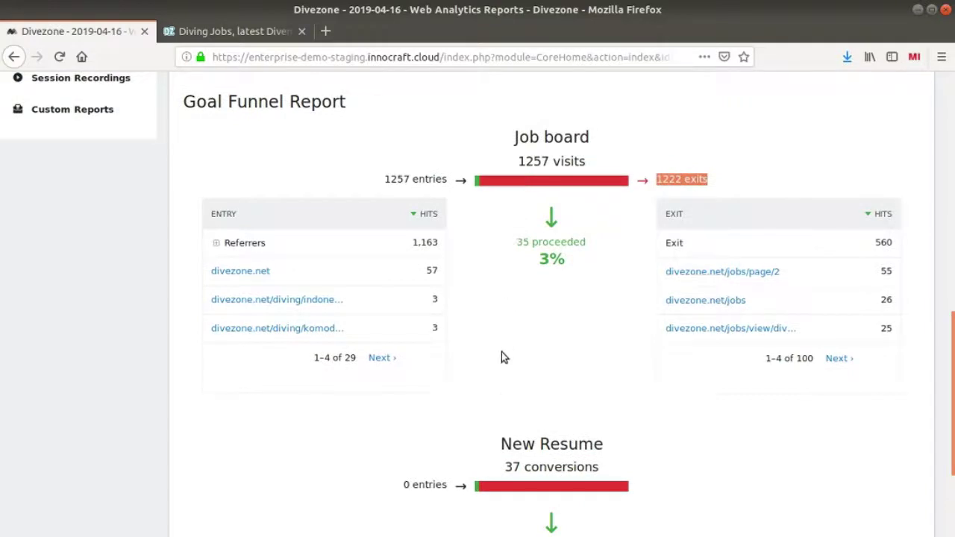
pyautogui.scroll(-4, 494, 436)
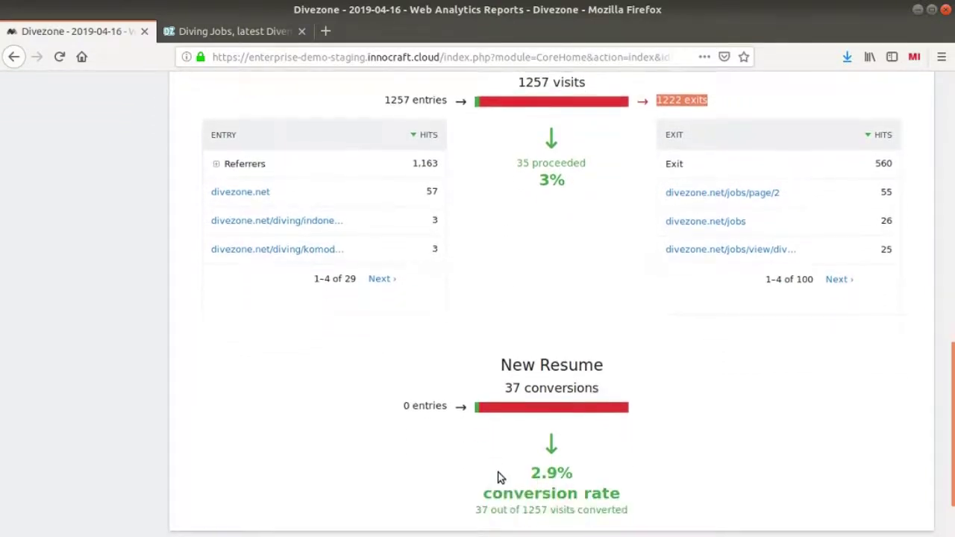
pyautogui.scroll(4, 515, 448)
pyautogui.scroll(4, 523, 437)
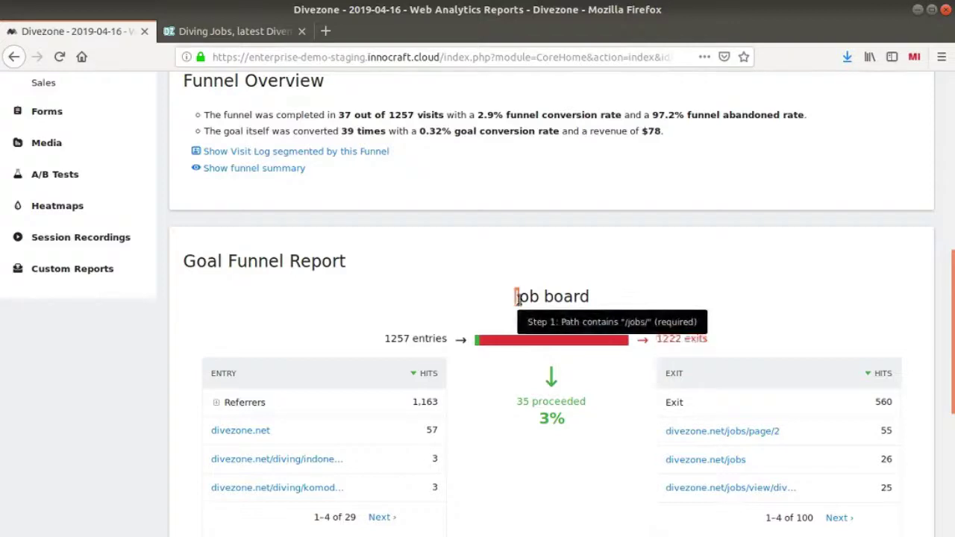
# - Highlight the Job board step's name, entries and exits in the Goal Funnel Report to review them
pyautogui.moveTo(516, 299); pyautogui.dragTo(594, 297)
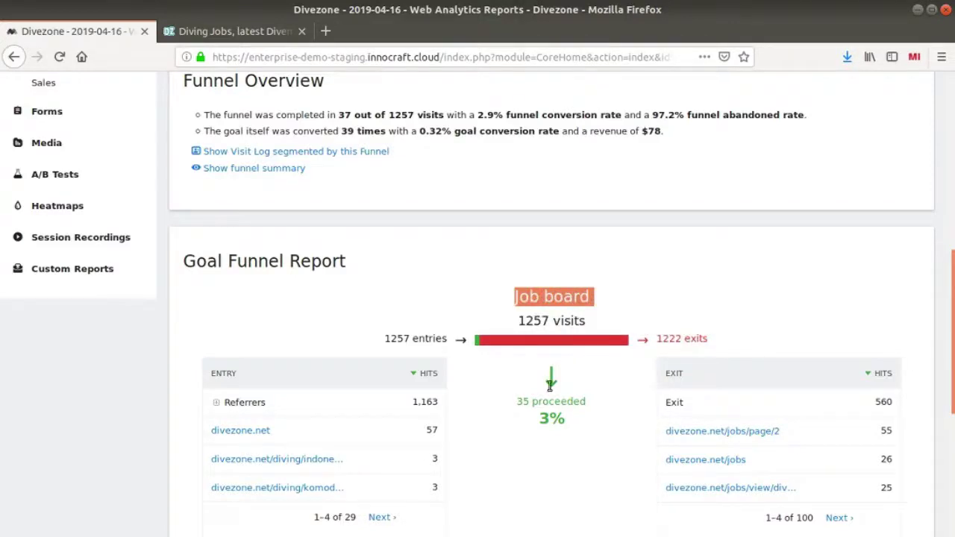
pyautogui.scroll(-1, 605, 343)
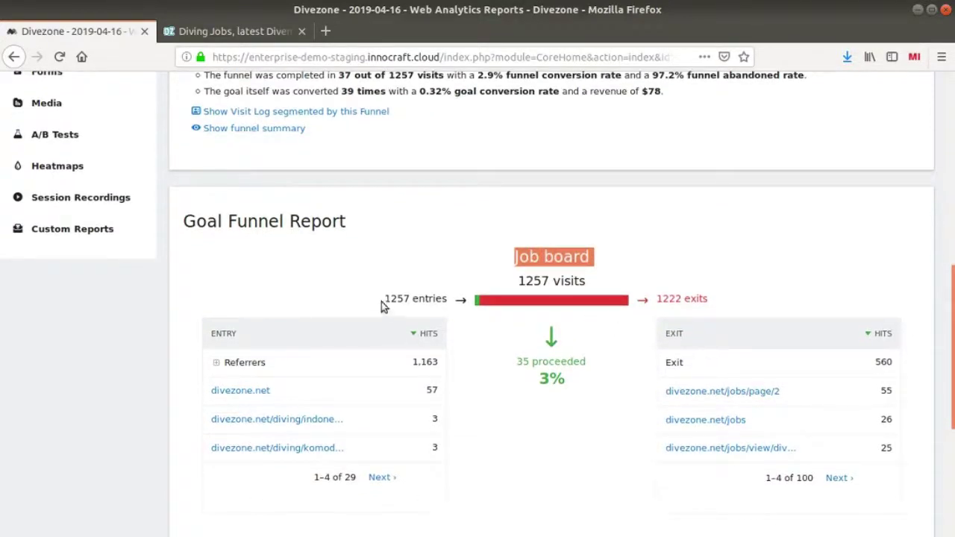
pyautogui.moveTo(383, 301); pyautogui.dragTo(442, 299)
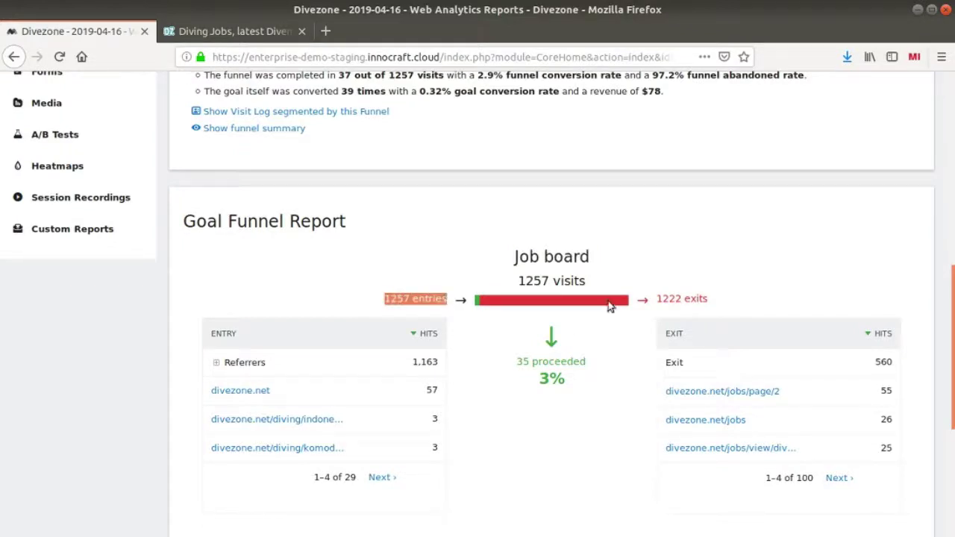
pyautogui.moveTo(655, 299); pyautogui.dragTo(720, 303)
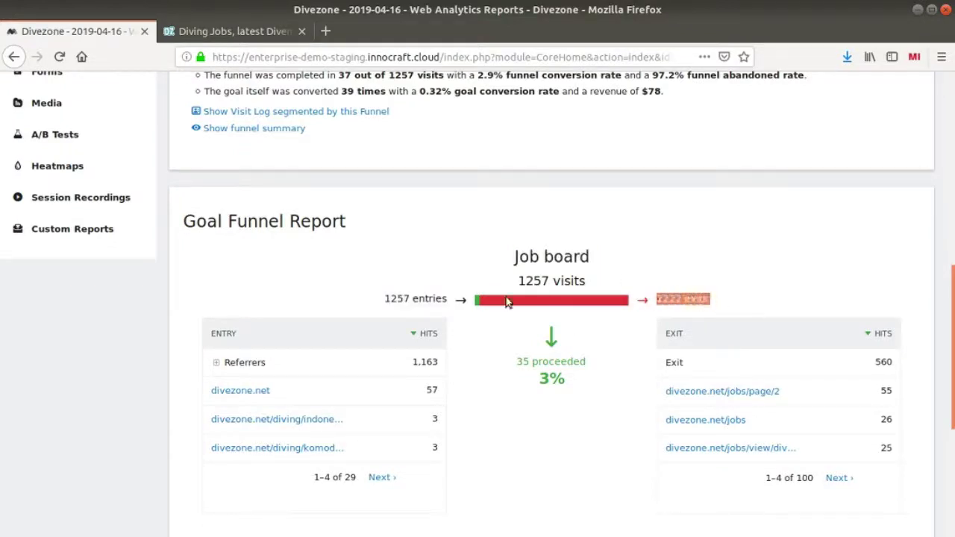
pyautogui.moveTo(516, 258); pyautogui.dragTo(571, 261)
pyautogui.scroll(5, 505, 298)
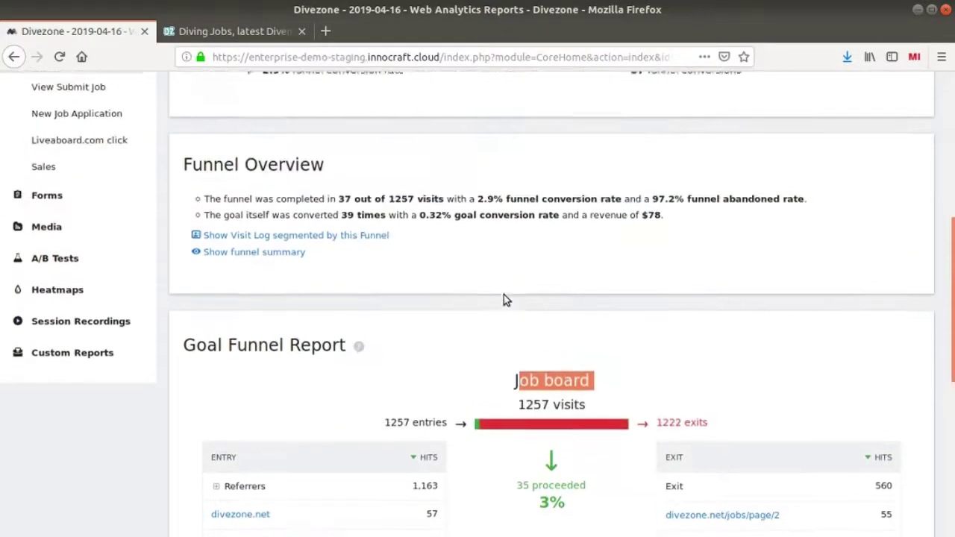
pyautogui.scroll(5, 506, 299)
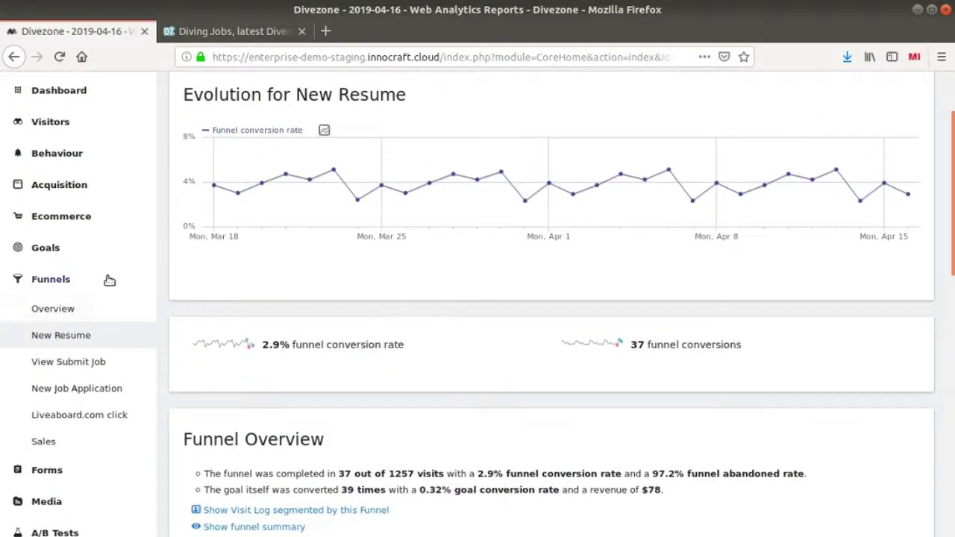
# - Open the goal management page and start adding a new goal
pyautogui.click(96, 254)
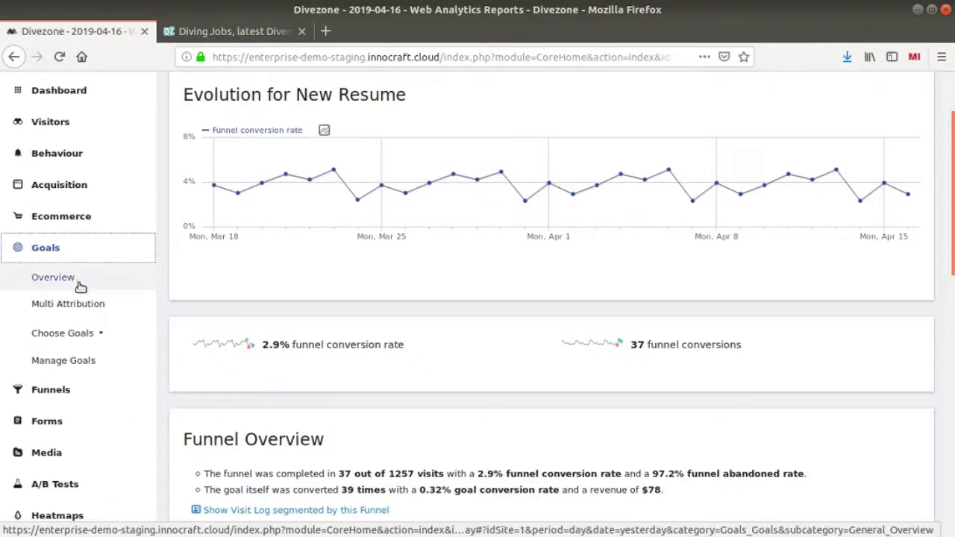
pyautogui.click(65, 363)
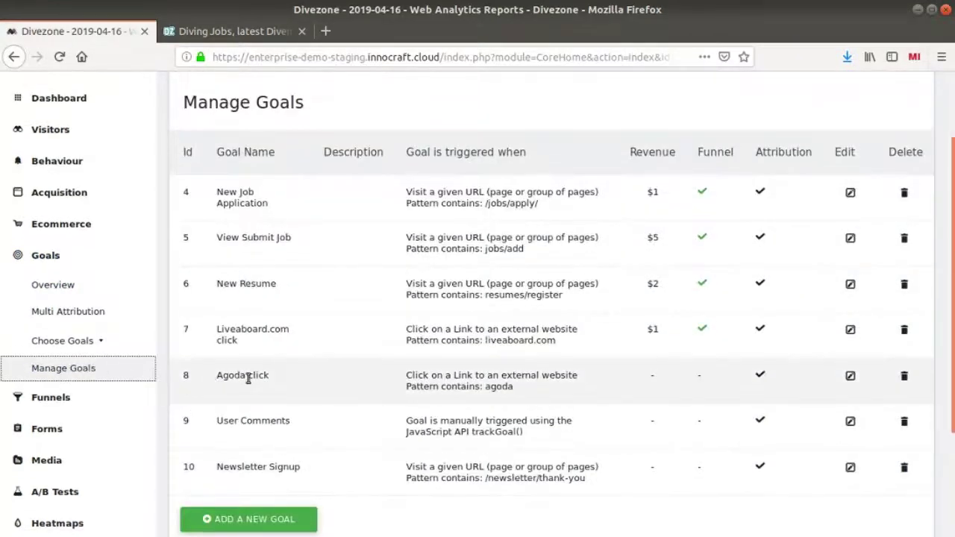
pyautogui.scroll(-2, 249, 379)
pyautogui.click(228, 403)
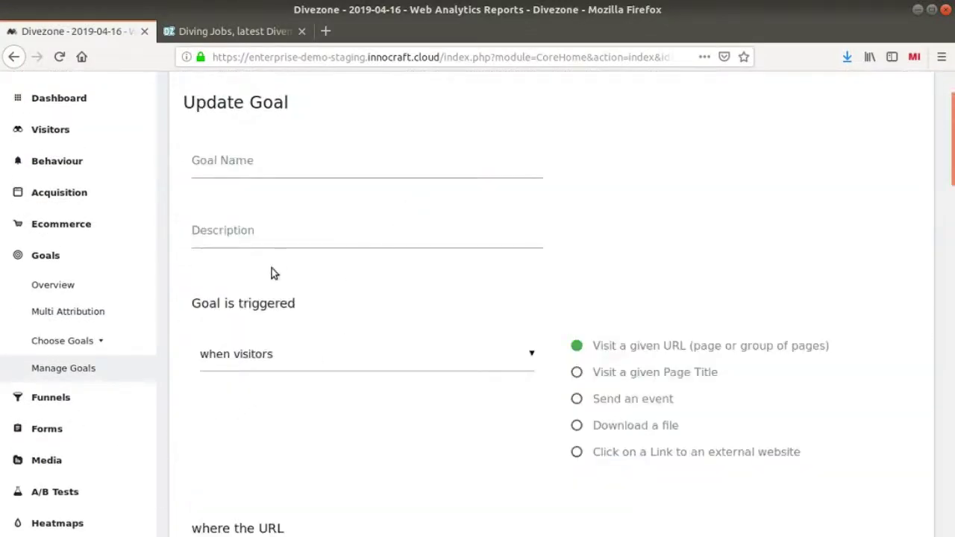
# - Review the blank goal form, including its trigger, revenue and funnel step settings
pyautogui.scroll(-10, 383, 307)
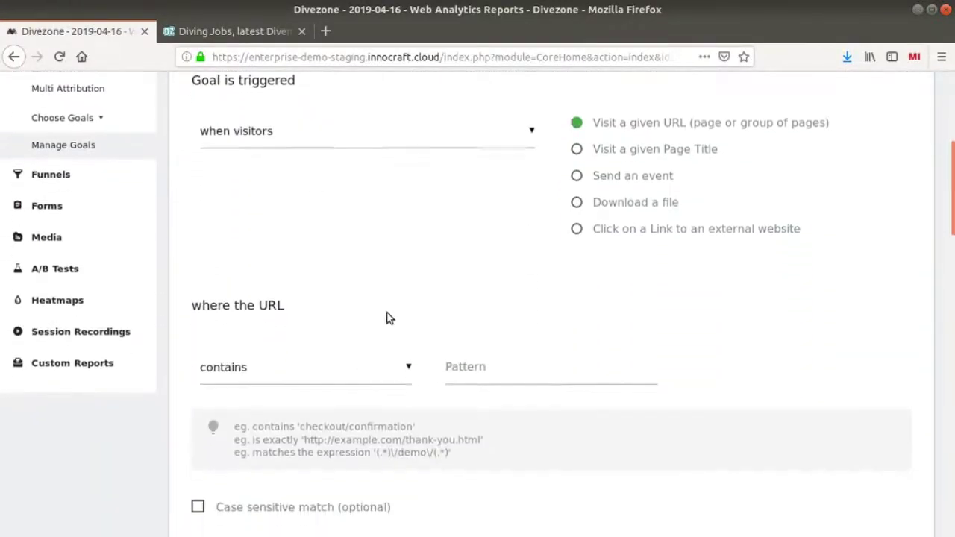
pyautogui.scroll(-4, 395, 311)
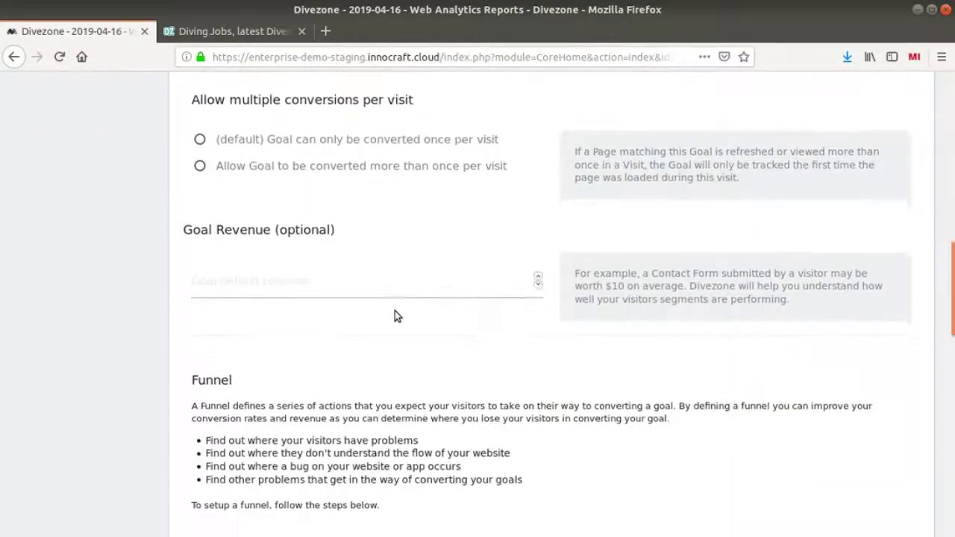
pyautogui.scroll(-1, 378, 297)
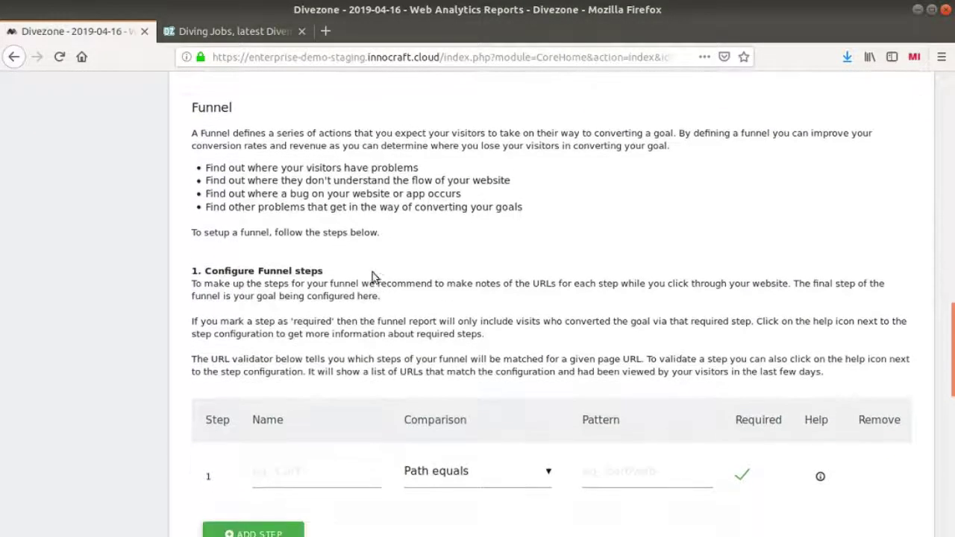
pyautogui.scroll(-3, 337, 309)
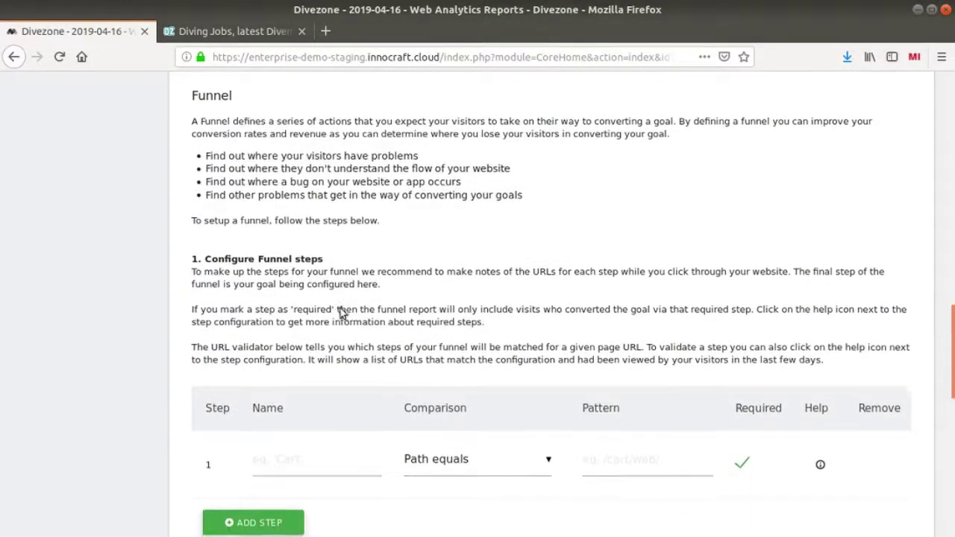
pyautogui.click(274, 315)
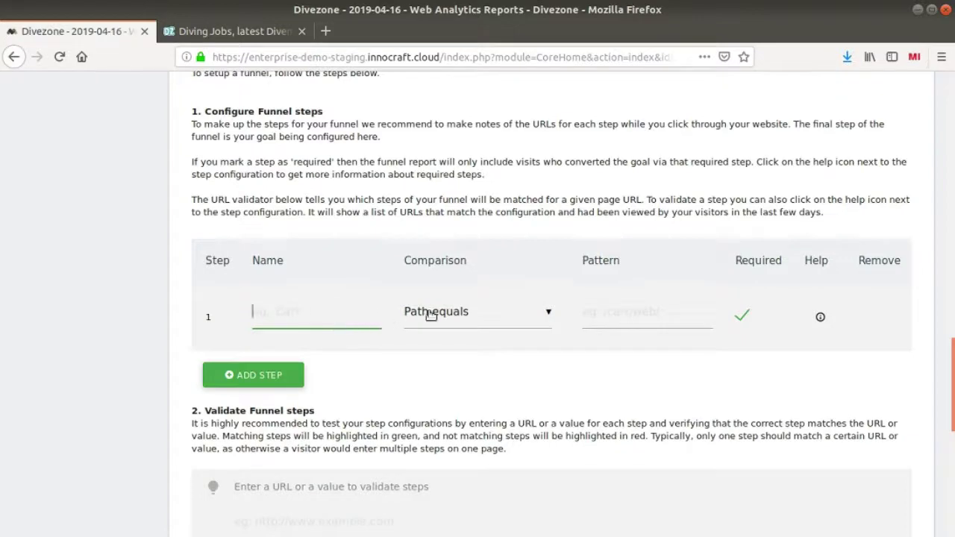
pyautogui.scroll(18, 481, 322)
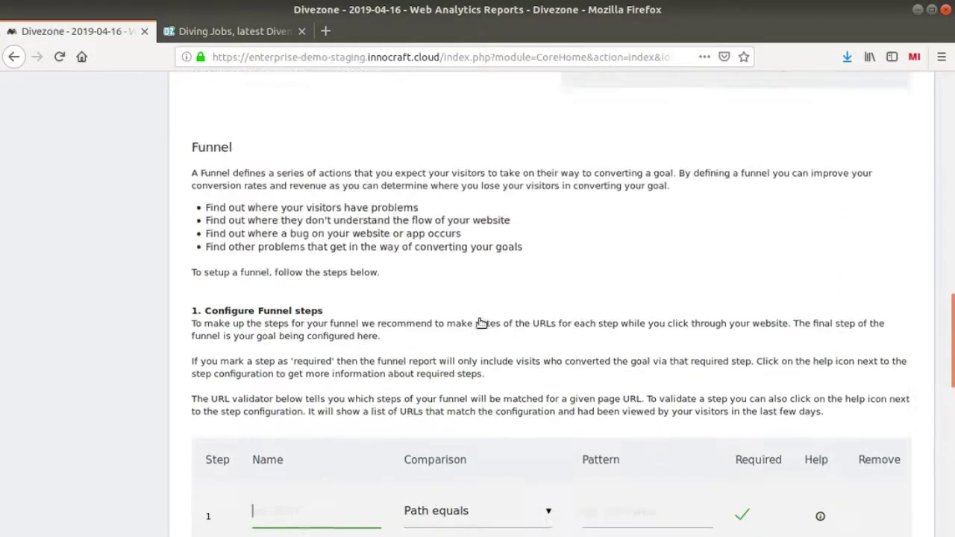
pyautogui.scroll(5, 469, 313)
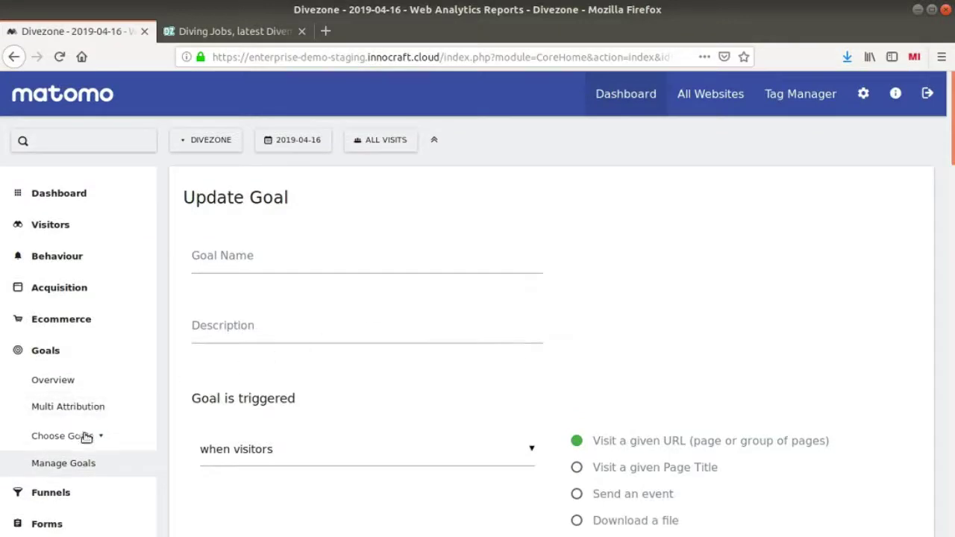
# - Open the report for the New Job Application goal
pyautogui.click(86, 435)
pyautogui.scroll(-3, 82, 406)
pyautogui.click(80, 396)
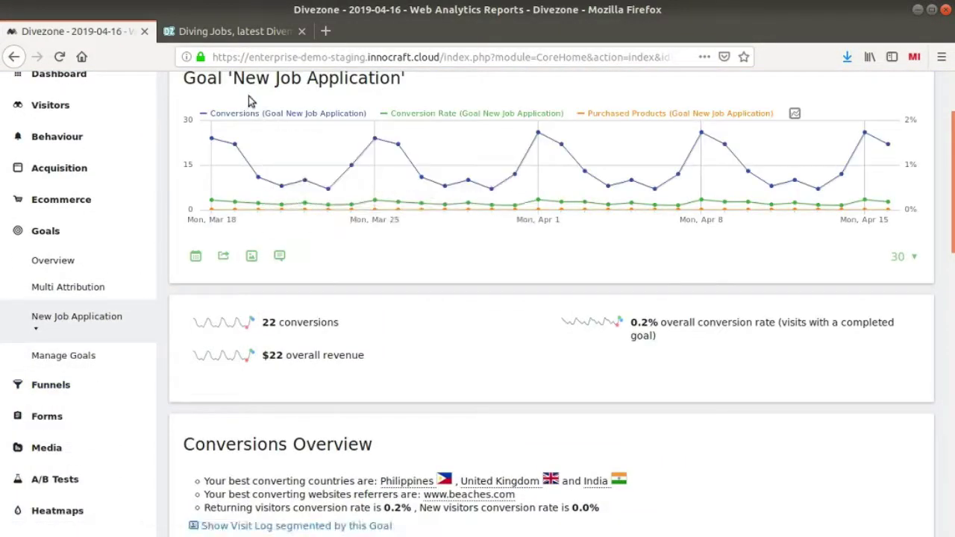
pyautogui.scroll(3, 246, 141)
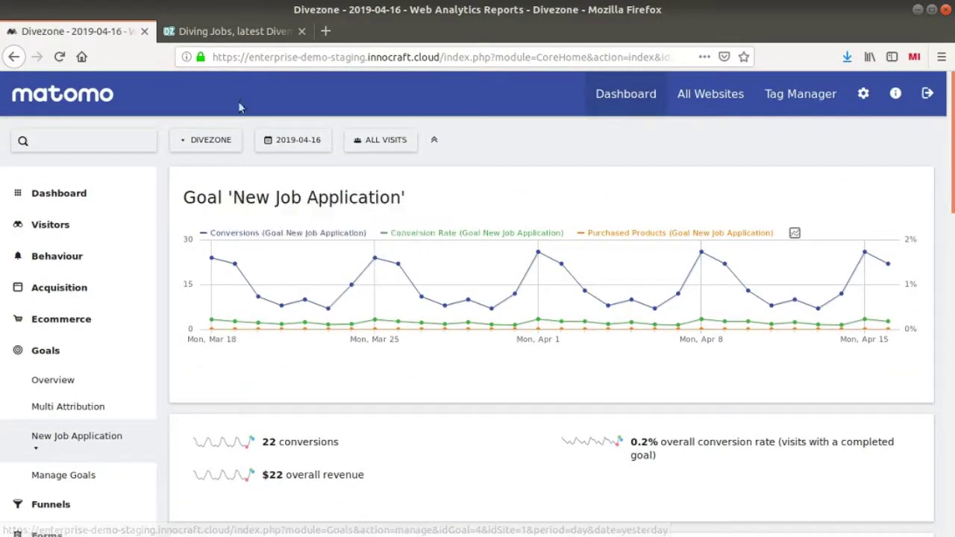
# - Switch to the Divezone Diving Jobs page and look over its job posting and CV upload options
pyautogui.click(224, 34)
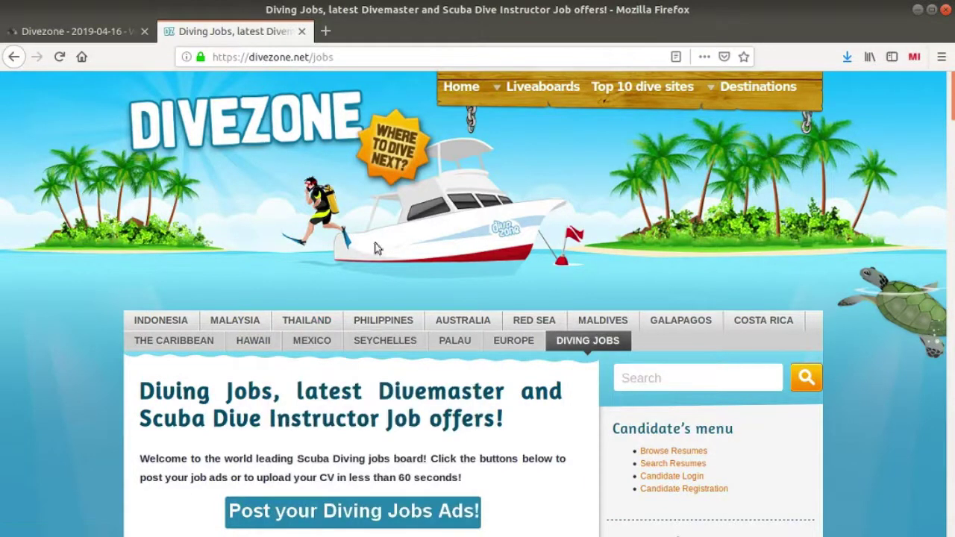
pyautogui.scroll(-1, 394, 265)
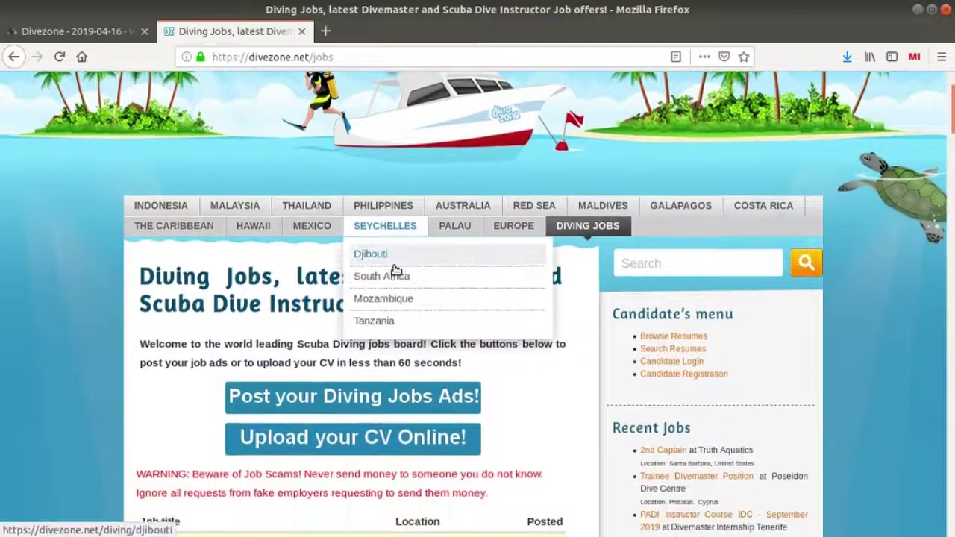
pyautogui.scroll(1, 397, 268)
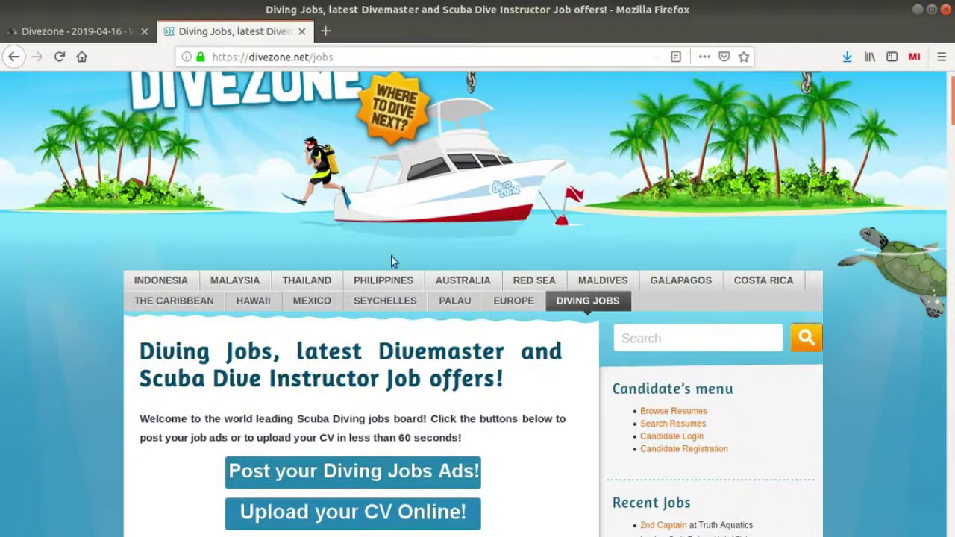
pyautogui.scroll(-3, 369, 314)
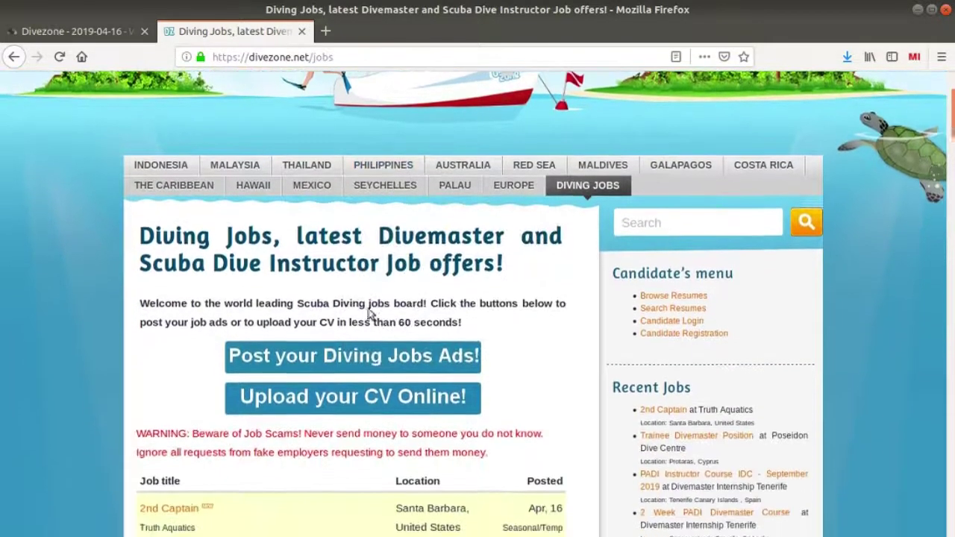
# - Browse the Divezone job listings and open the 2nd Captain posting to view its details and application option
pyautogui.scroll(-3, 494, 310)
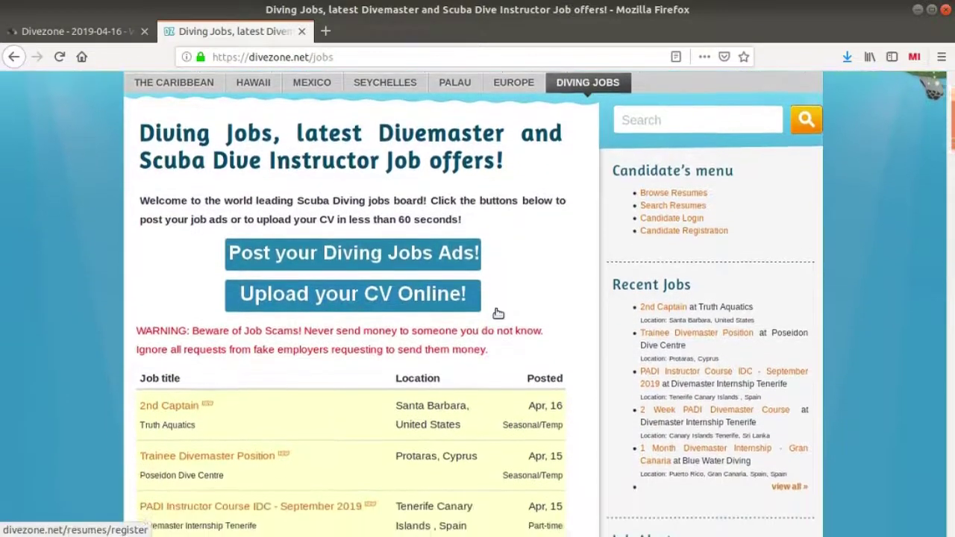
pyautogui.scroll(-5, 497, 312)
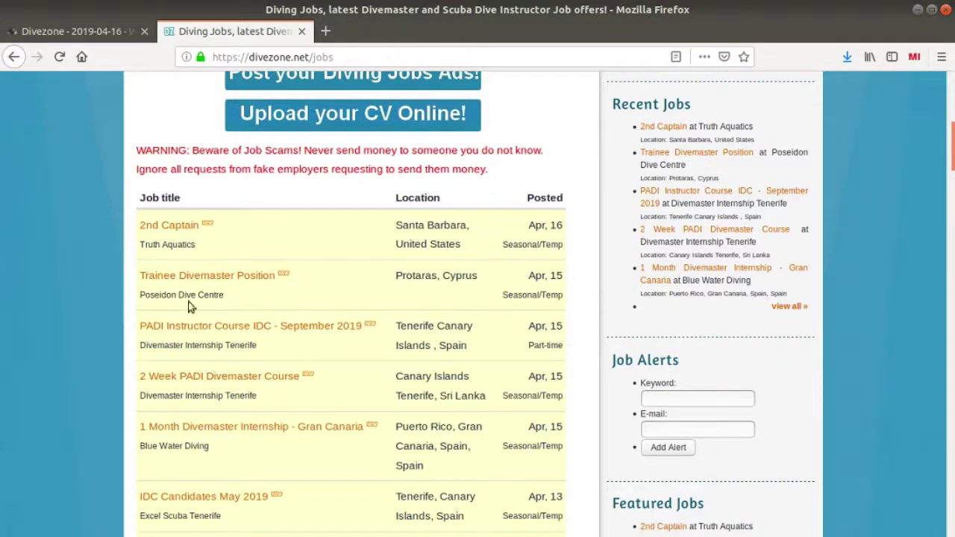
pyautogui.click(169, 228)
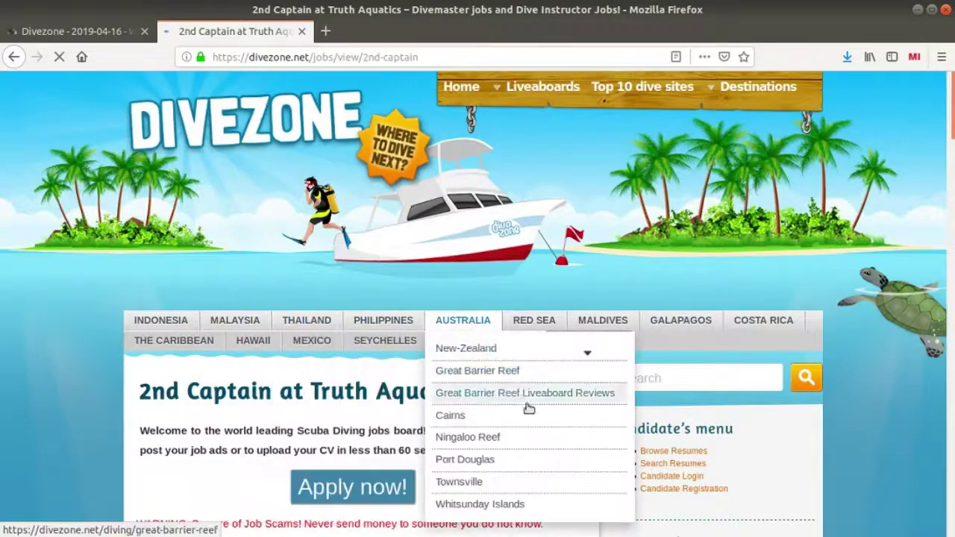
pyautogui.scroll(-3, 328, 418)
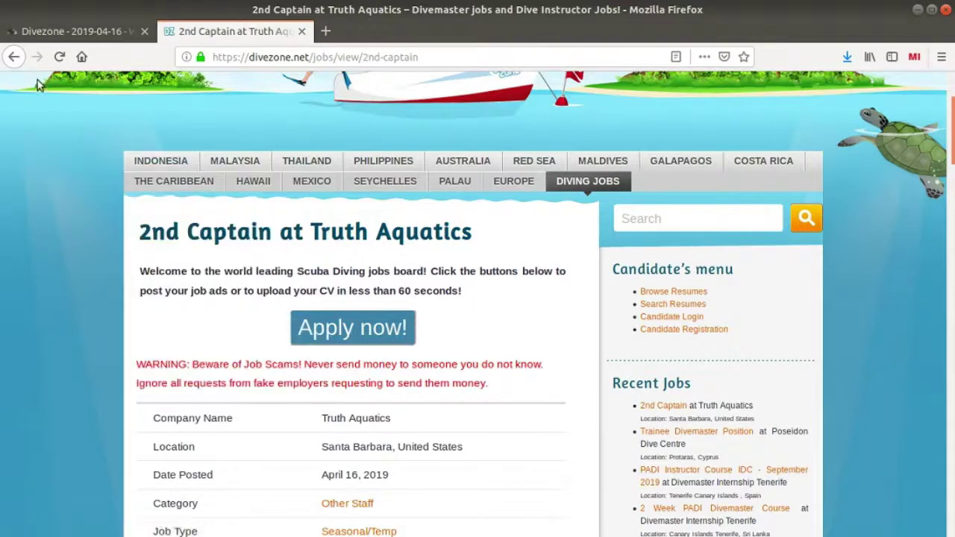
# - Return to the job board and reopen the 2nd Captain posting to retrace the path towards a job application
pyautogui.click(13, 58)
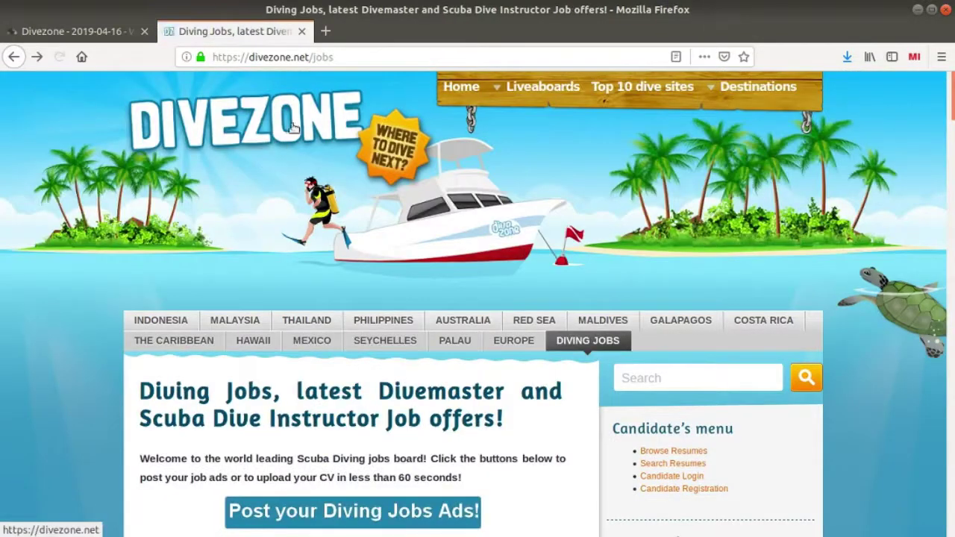
pyautogui.scroll(-3, 253, 310)
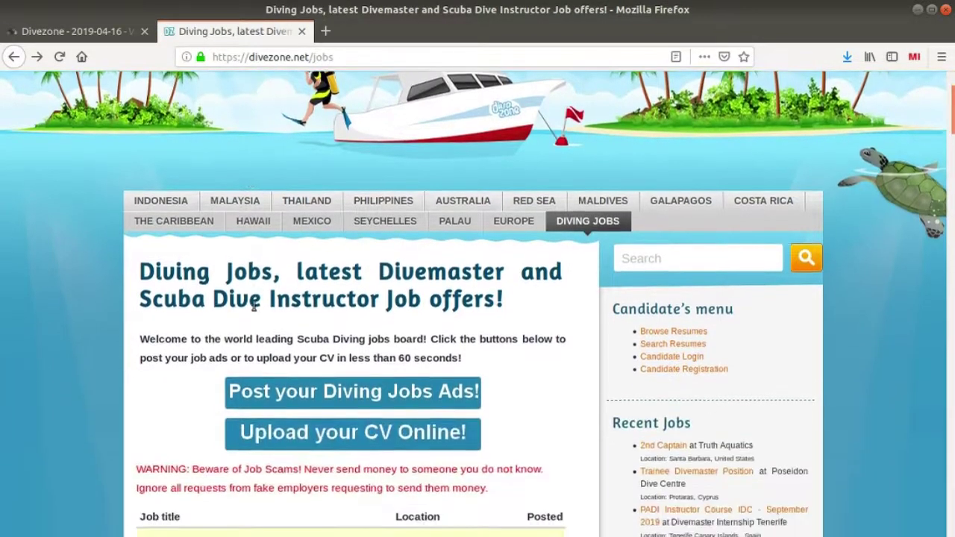
pyautogui.scroll(-2, 254, 310)
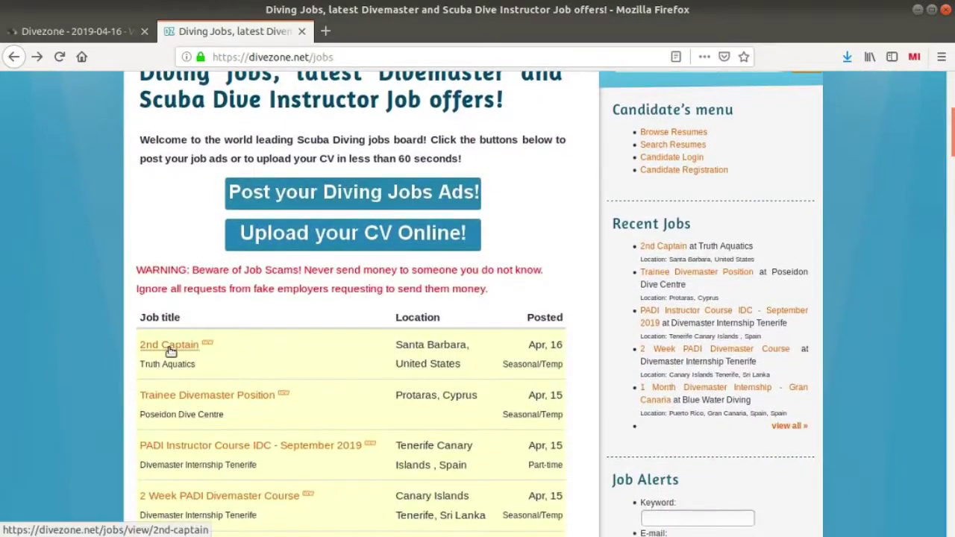
pyautogui.click(170, 348)
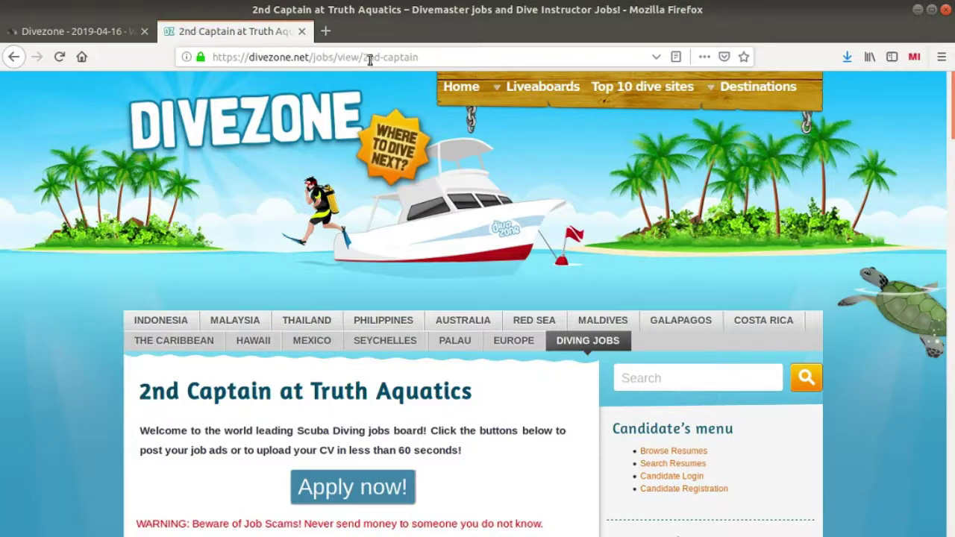
pyautogui.scroll(-2, 299, 255)
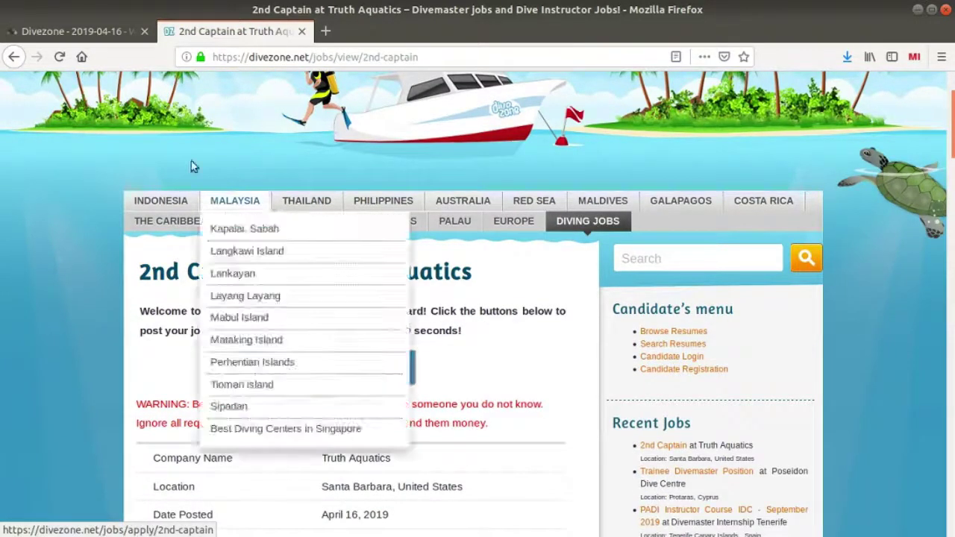
# - Switch back to the Matomo reports and open the New Job Application goal for editing from the goal management page
pyautogui.click(76, 29)
pyautogui.scroll(-4, 284, 280)
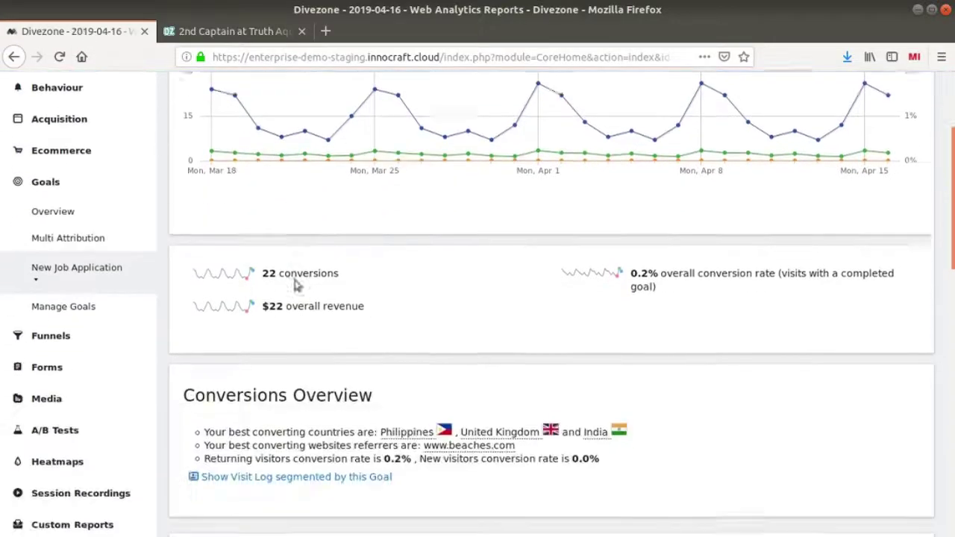
pyautogui.scroll(-1, 291, 273)
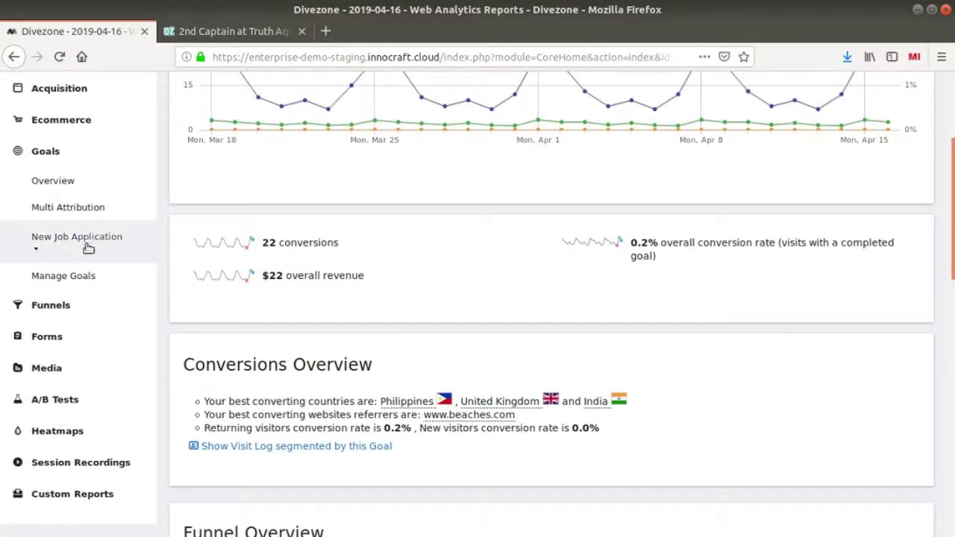
pyautogui.click(75, 279)
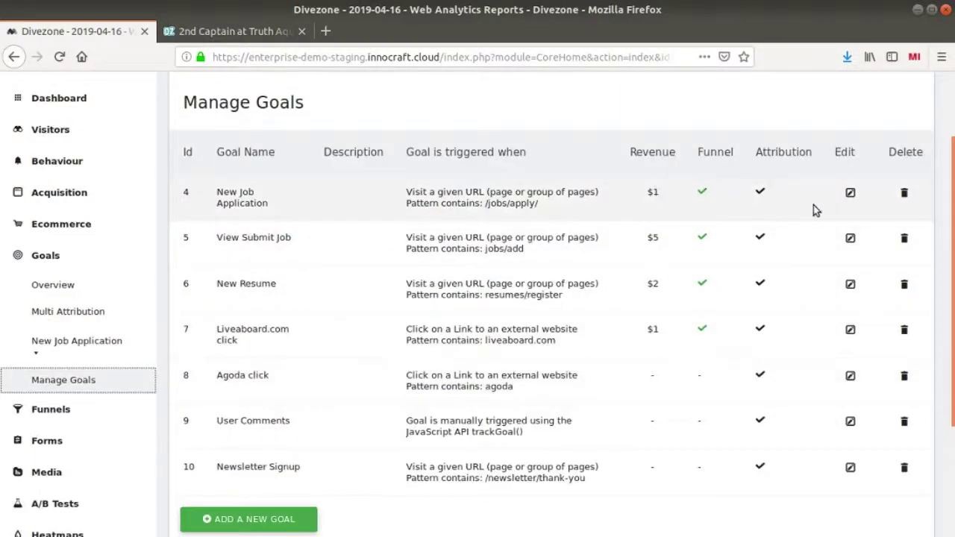
pyautogui.click(856, 200)
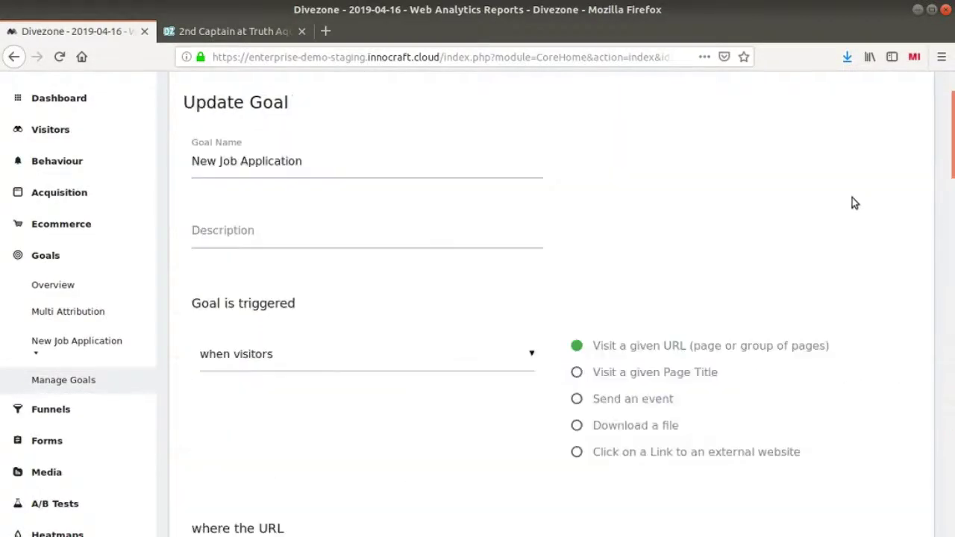
# - Review the New Job Application goal's URL pattern, conversion and revenue settings, and its configured funnel steps
pyautogui.scroll(-5, 334, 326)
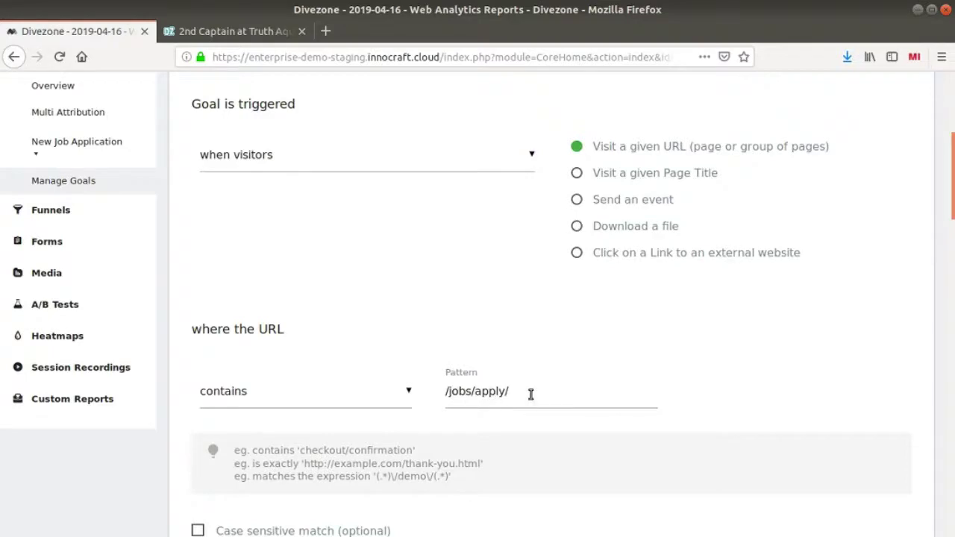
pyautogui.scroll(-9, 530, 394)
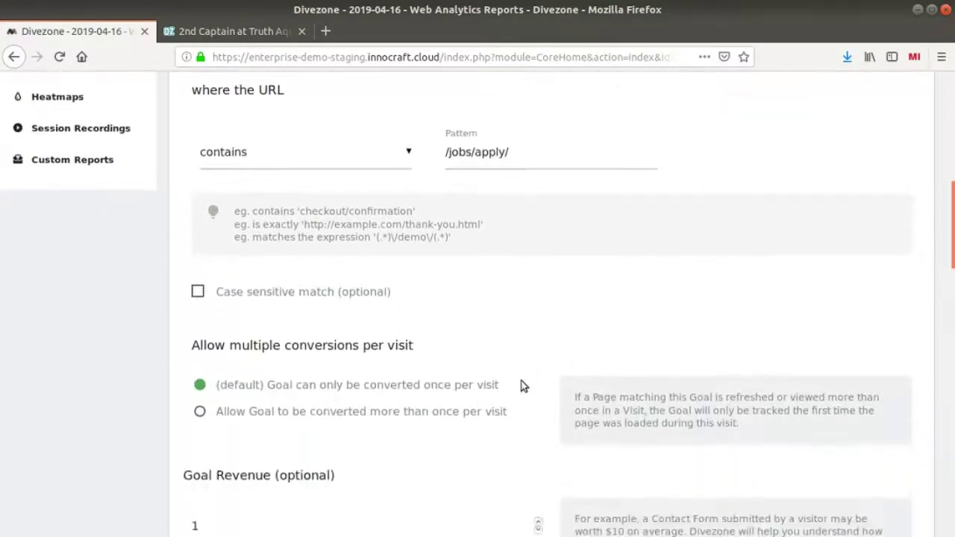
pyautogui.scroll(-12, 521, 385)
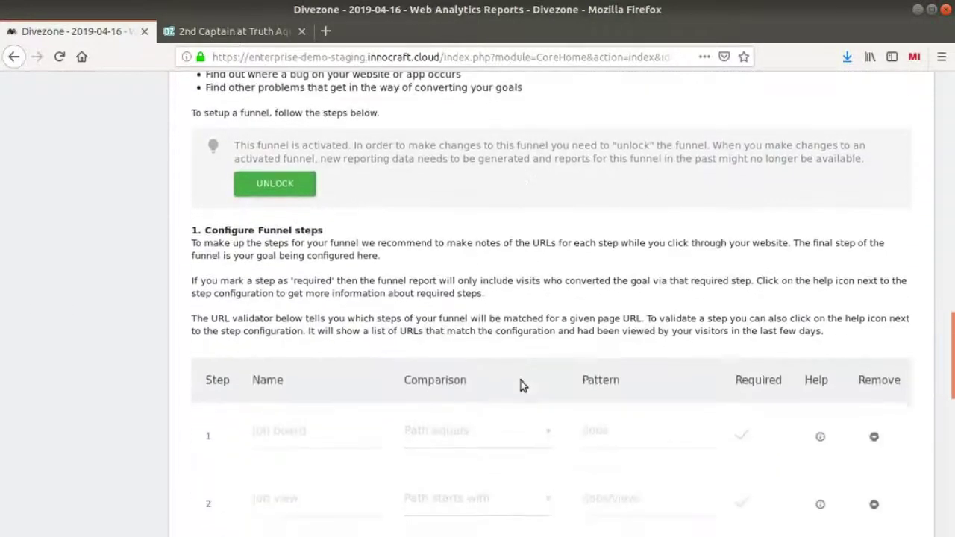
pyautogui.scroll(-2, 521, 385)
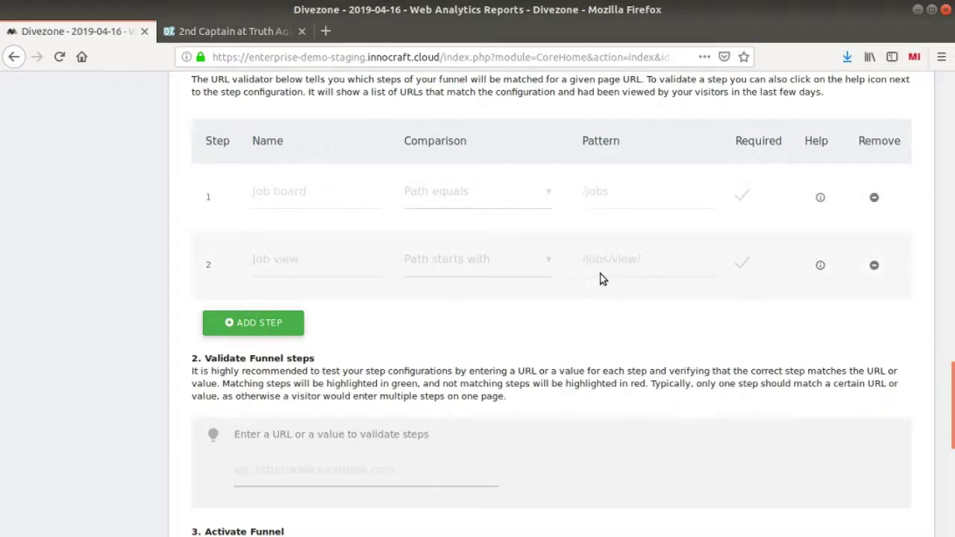
# - Switch to the Divezone site and check the URL paths of the 2nd Captain posting and the job board
pyautogui.click(243, 38)
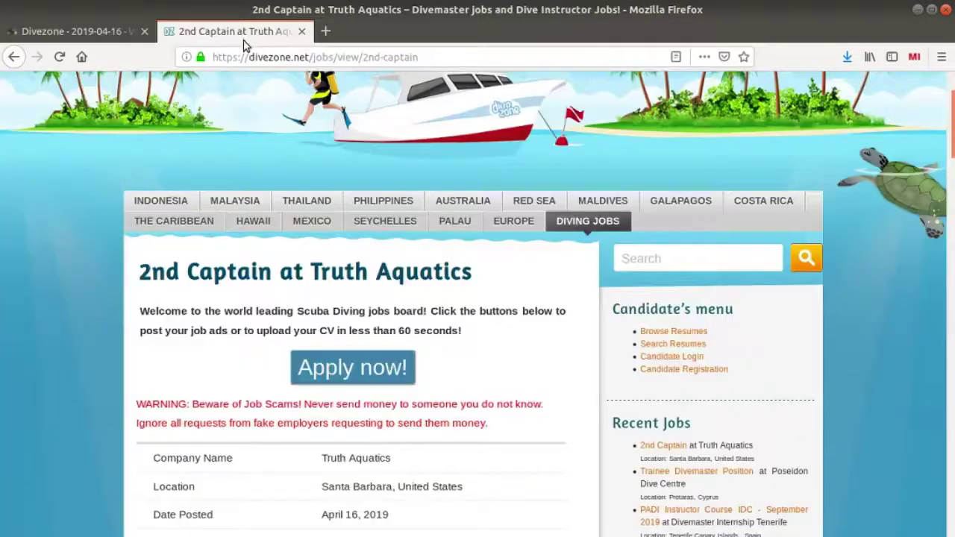
pyautogui.moveTo(306, 57); pyautogui.dragTo(365, 59)
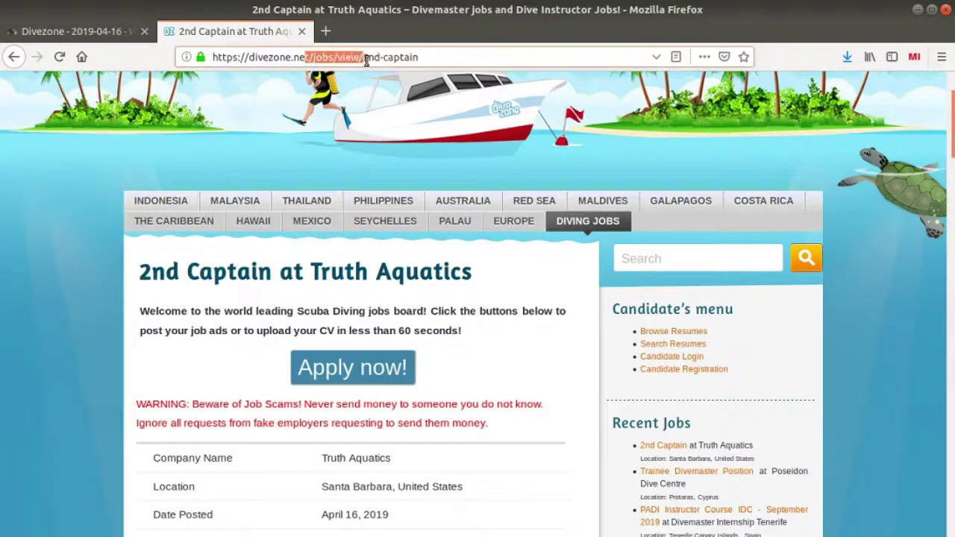
pyautogui.click(13, 57)
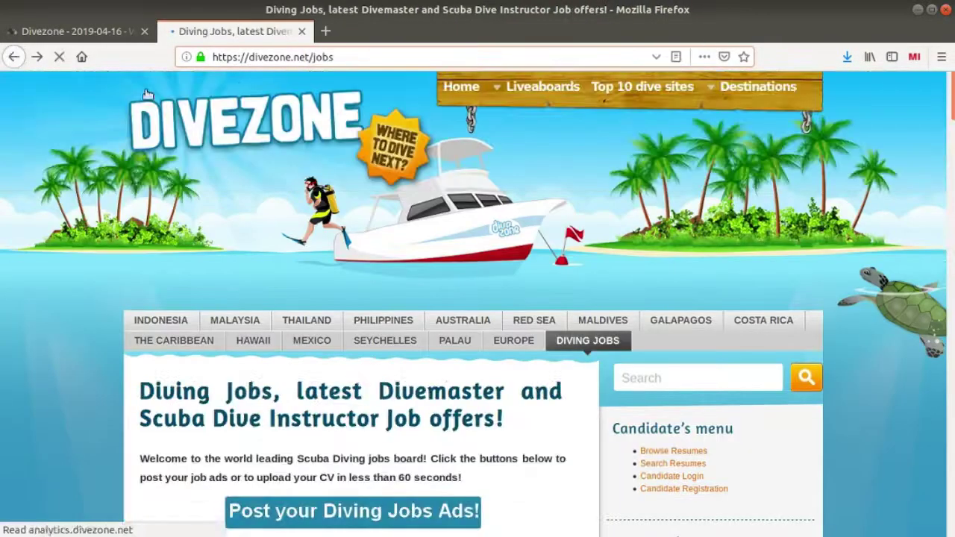
pyautogui.moveTo(306, 57); pyautogui.dragTo(343, 58)
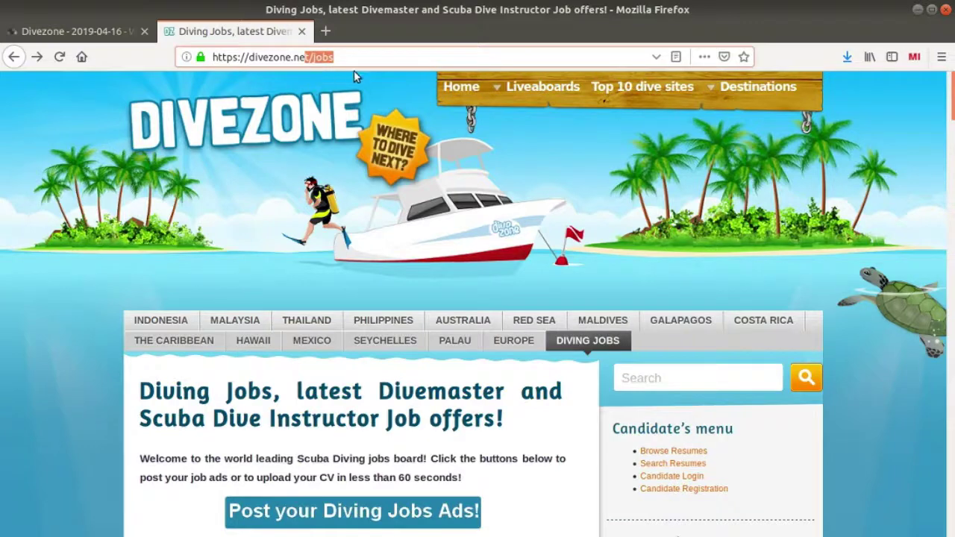
# - Return to the Matomo goal form and review its funnel step patterns, step validation, funnel activation and attribution settings
pyautogui.click(95, 37)
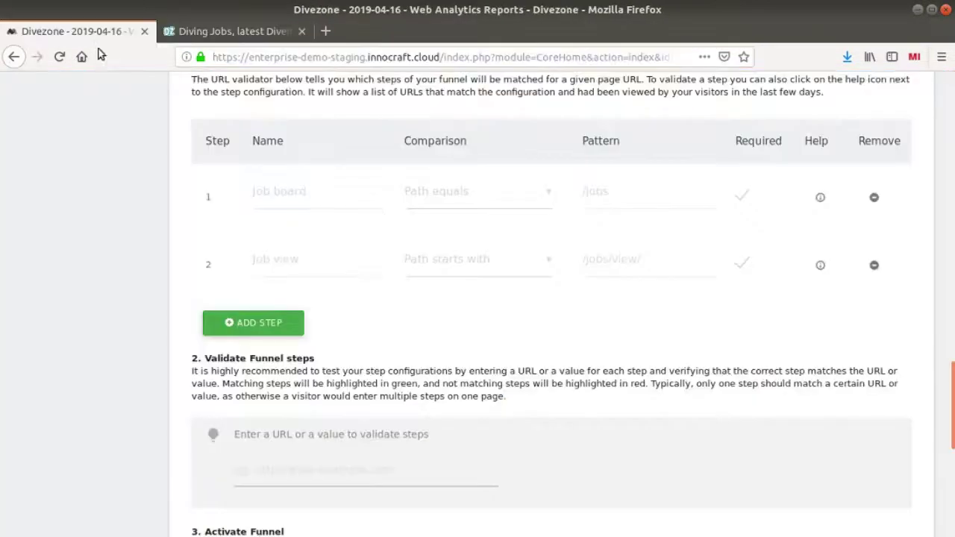
pyautogui.scroll(2, 331, 323)
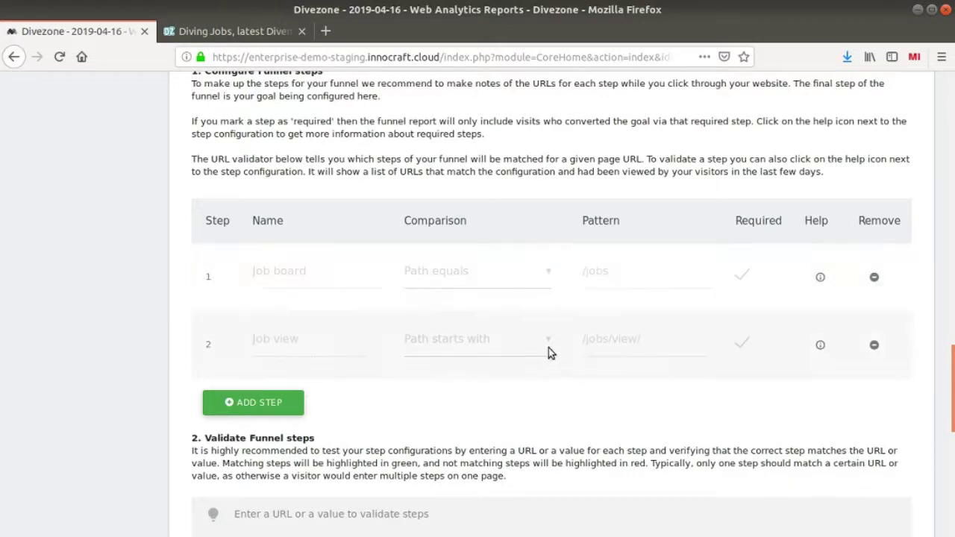
pyautogui.scroll(-5, 453, 360)
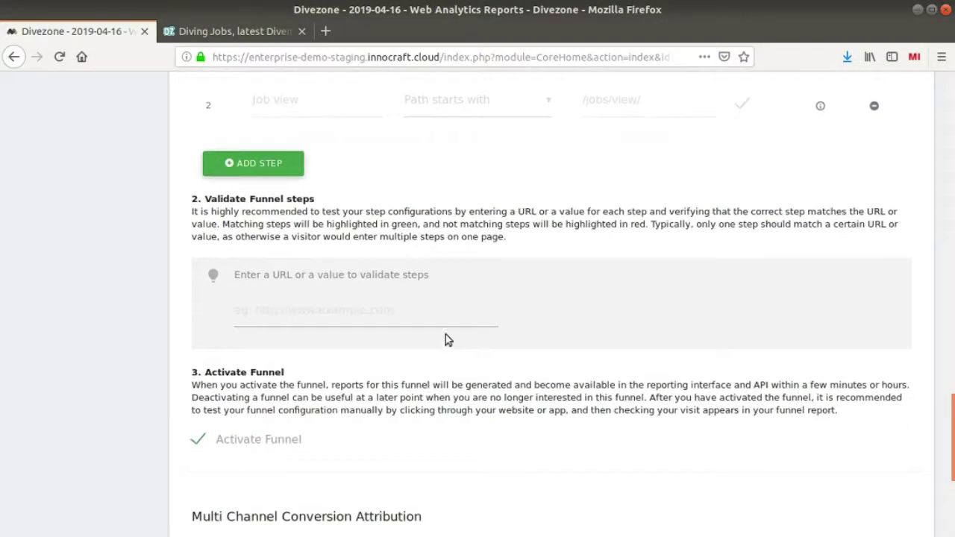
pyautogui.scroll(-5, 446, 340)
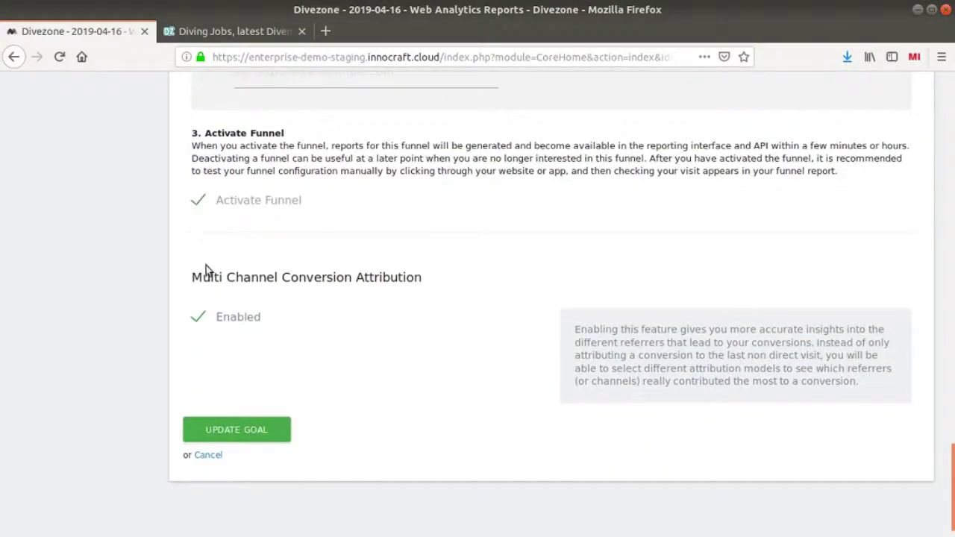
pyautogui.scroll(20, 231, 381)
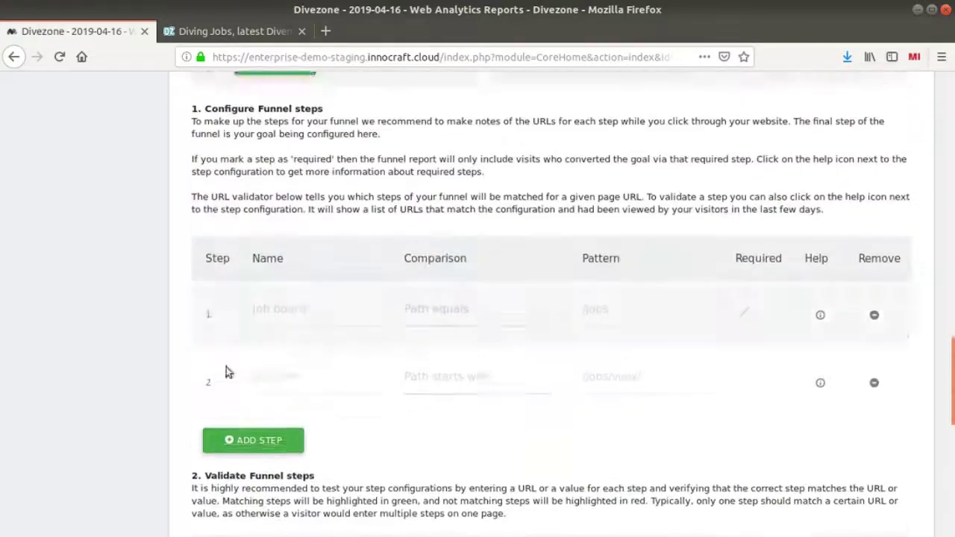
pyautogui.scroll(12, 208, 341)
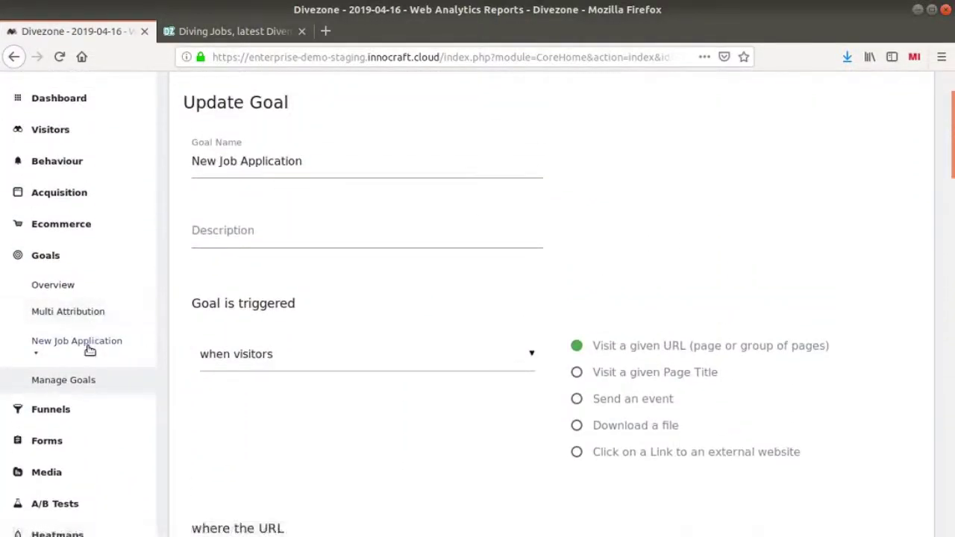
# - Open the funnel report for New Job Application
pyautogui.click(91, 344)
pyautogui.click(91, 344)
pyautogui.click(62, 409)
pyautogui.scroll(-1, 68, 374)
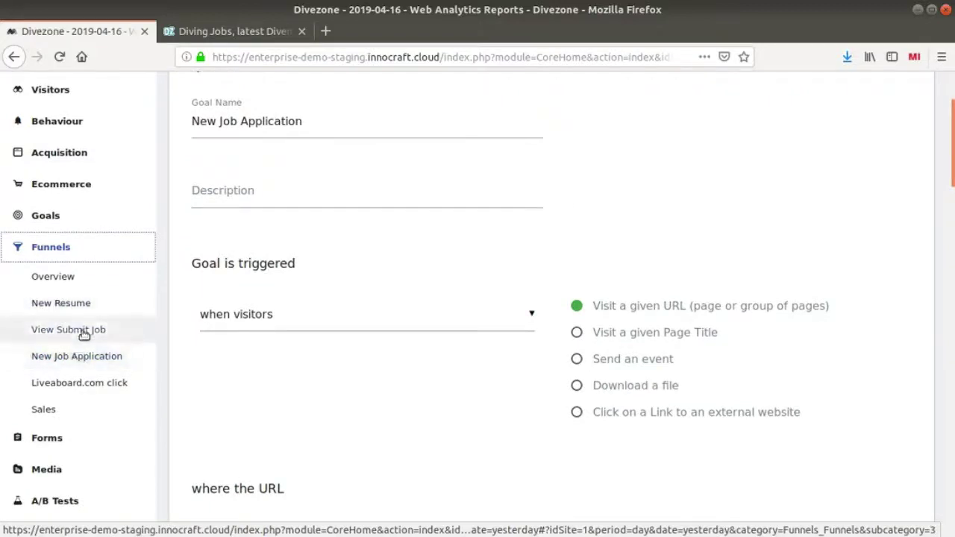
pyautogui.click(81, 331)
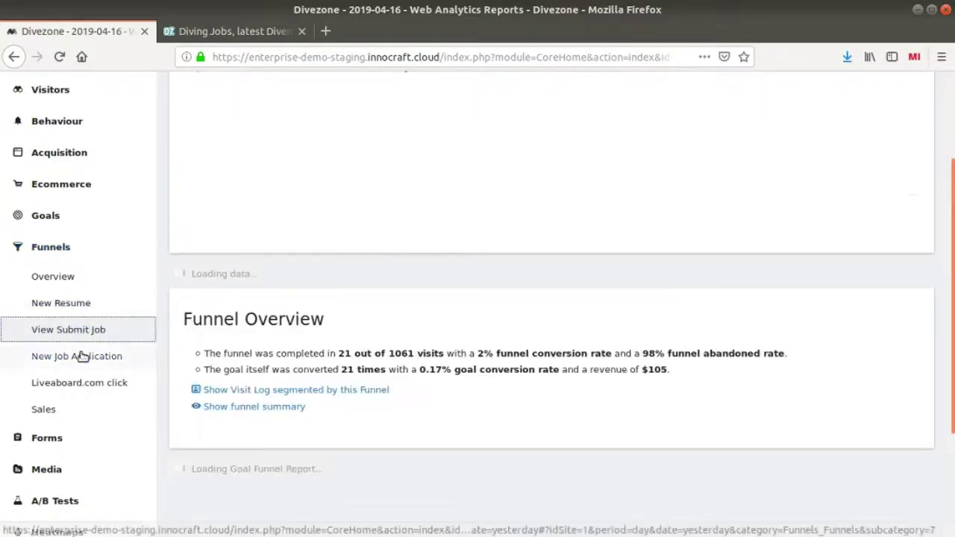
pyautogui.click(79, 356)
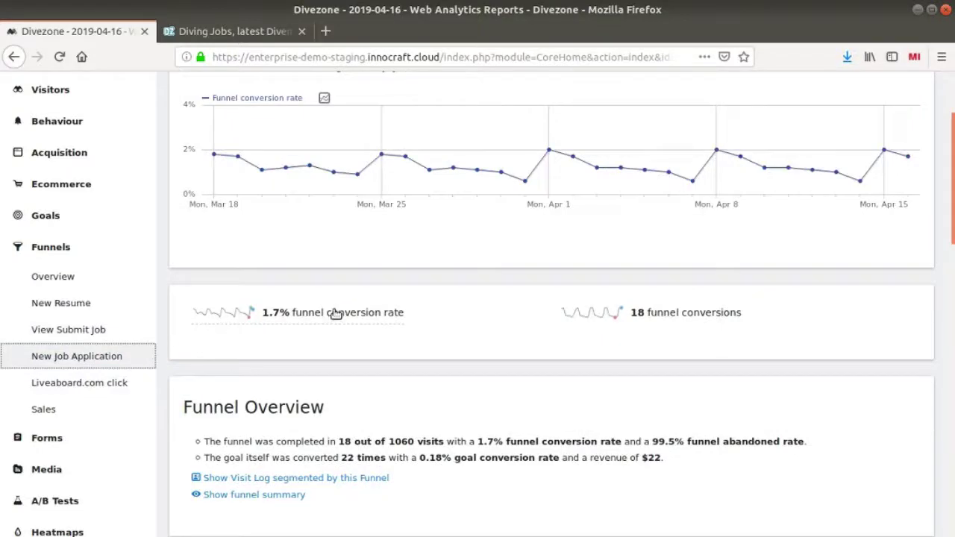
# - Examine the funnel overview and the entries, exits and proceeding visits from Job board through Job view to New Job Application
pyautogui.scroll(-6, 193, 344)
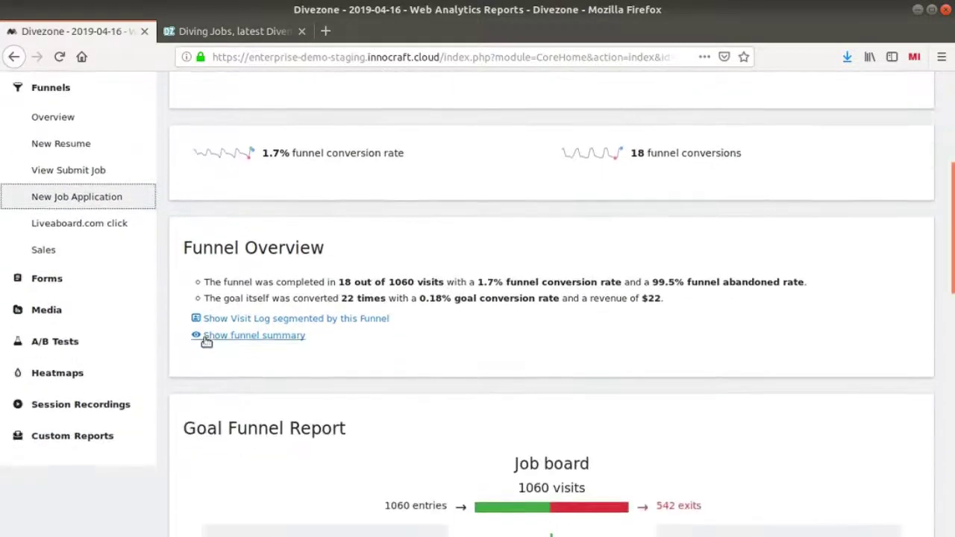
pyautogui.scroll(-2, 424, 302)
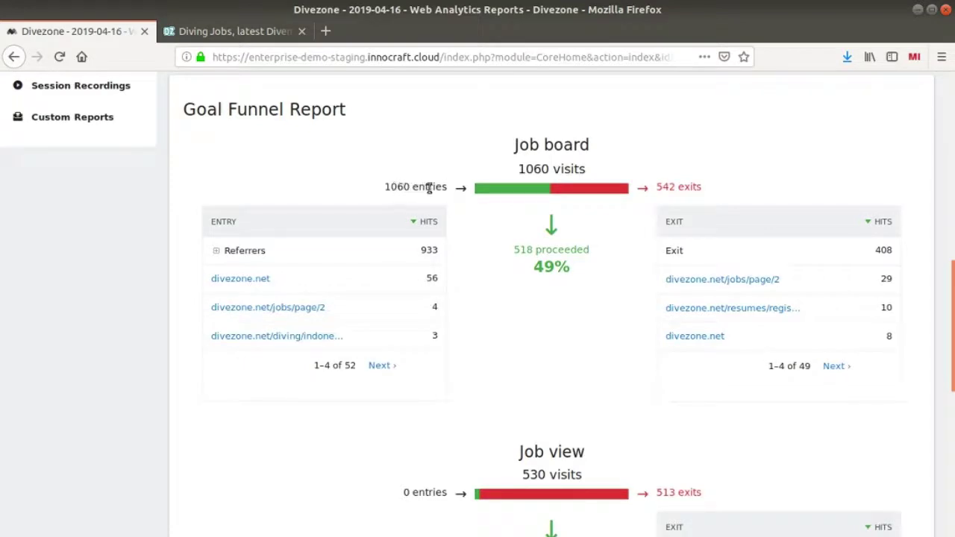
pyautogui.moveTo(558, 168)
pyautogui.moveTo(589, 170)
pyautogui.scroll(-8, 586, 151)
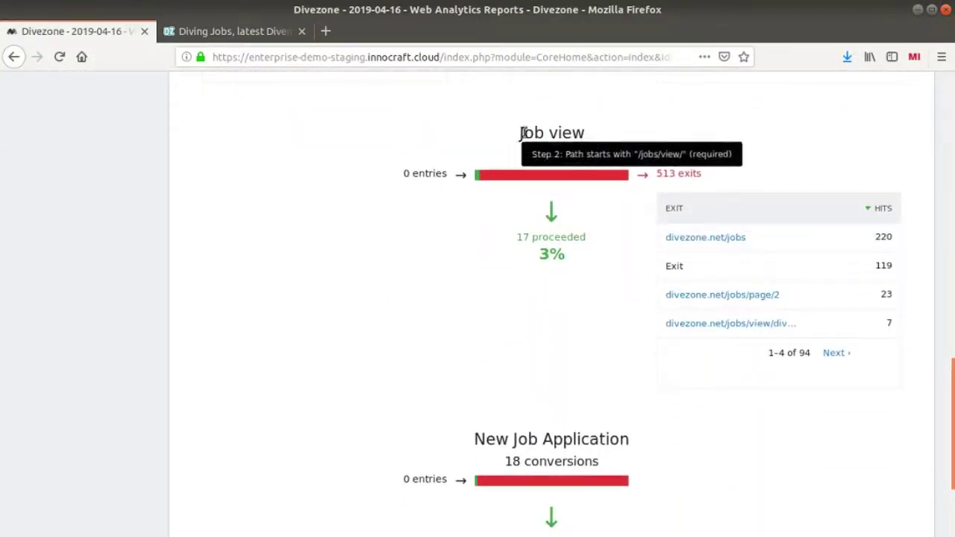
pyautogui.moveTo(517, 134); pyautogui.dragTo(586, 136)
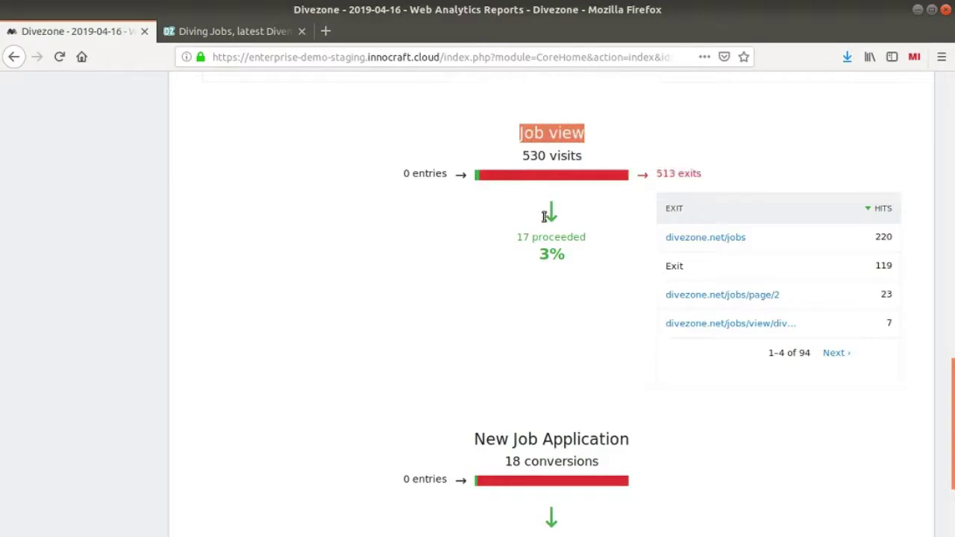
pyautogui.scroll(-4, 548, 212)
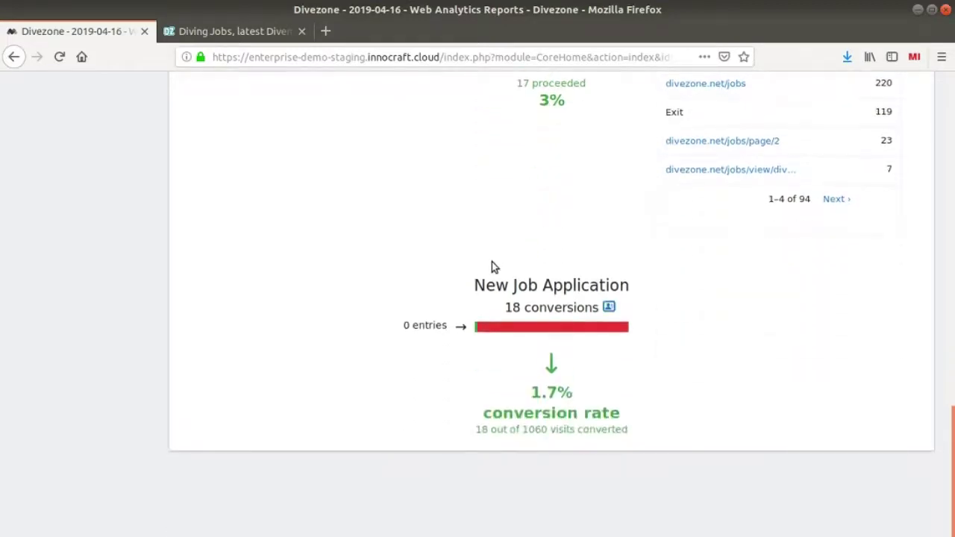
# - Review the New Job Application conversion step and the preceding Job board and Job view steps in the Goal Funnel Report
pyautogui.moveTo(480, 283); pyautogui.dragTo(598, 305)
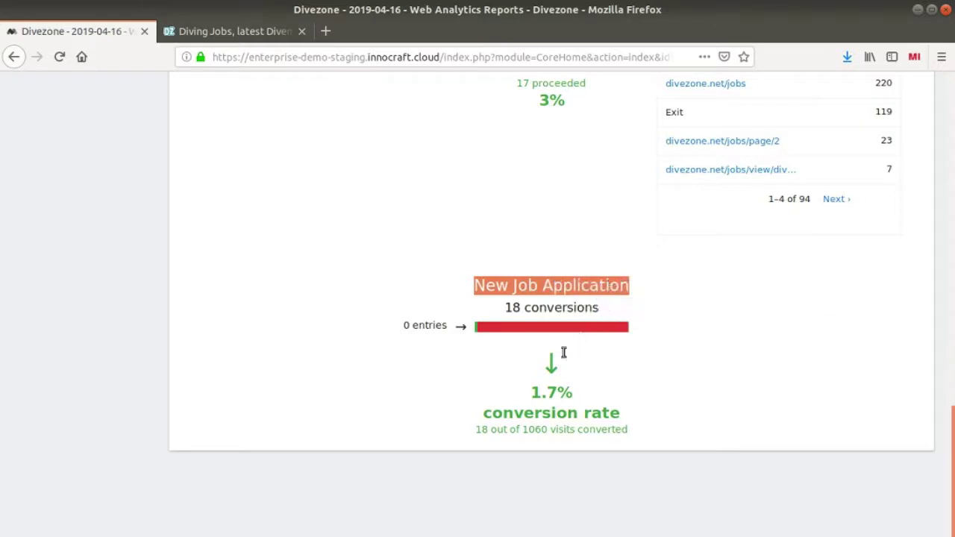
pyautogui.scroll(10, 555, 362)
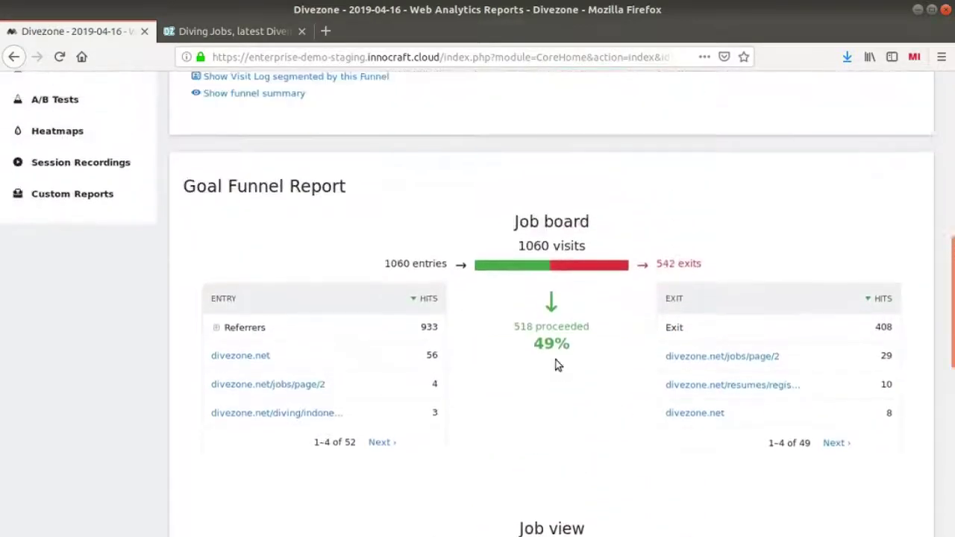
pyautogui.scroll(2, 556, 361)
pyautogui.scroll(-4, 527, 410)
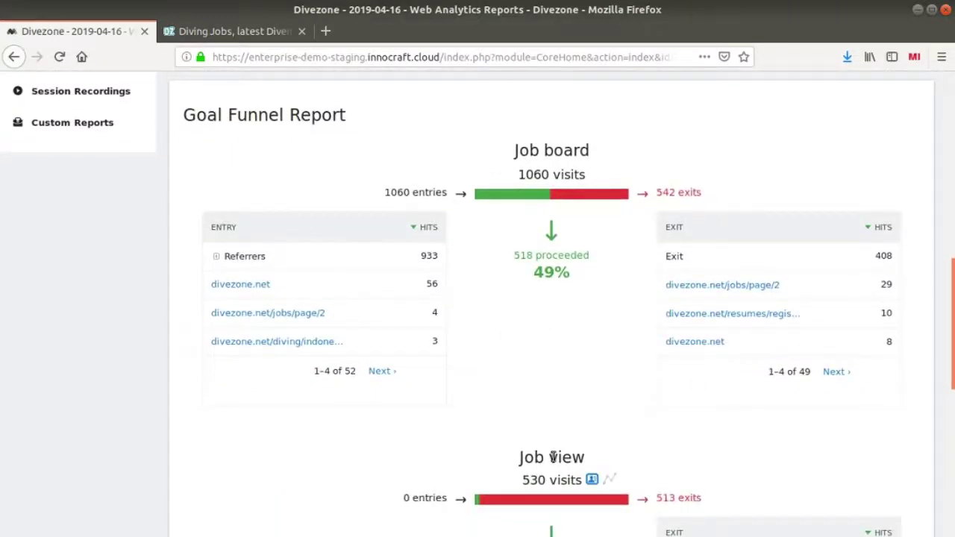
pyautogui.scroll(6, 554, 453)
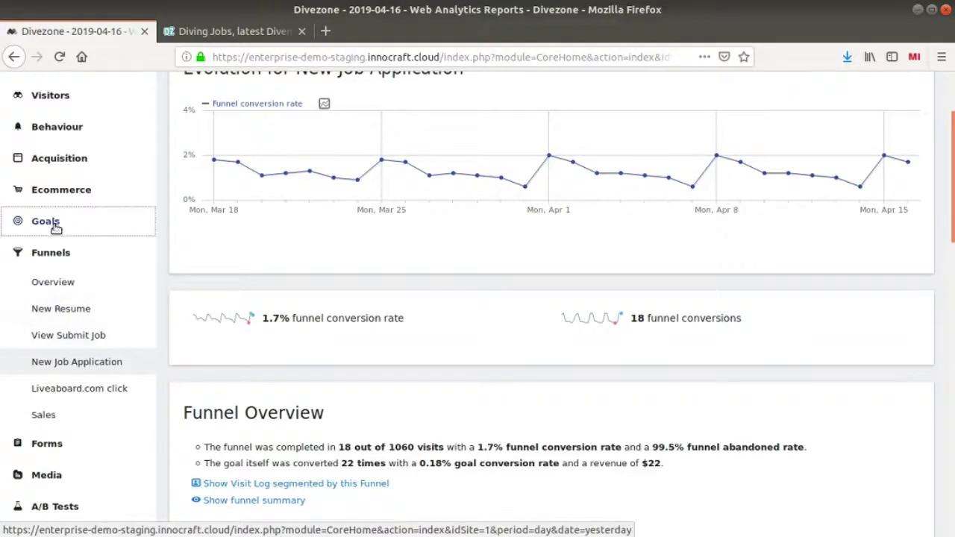
# - Start adding a new goal from Manage Goals and go to its Configure Funnel steps section
pyautogui.click(27, 224)
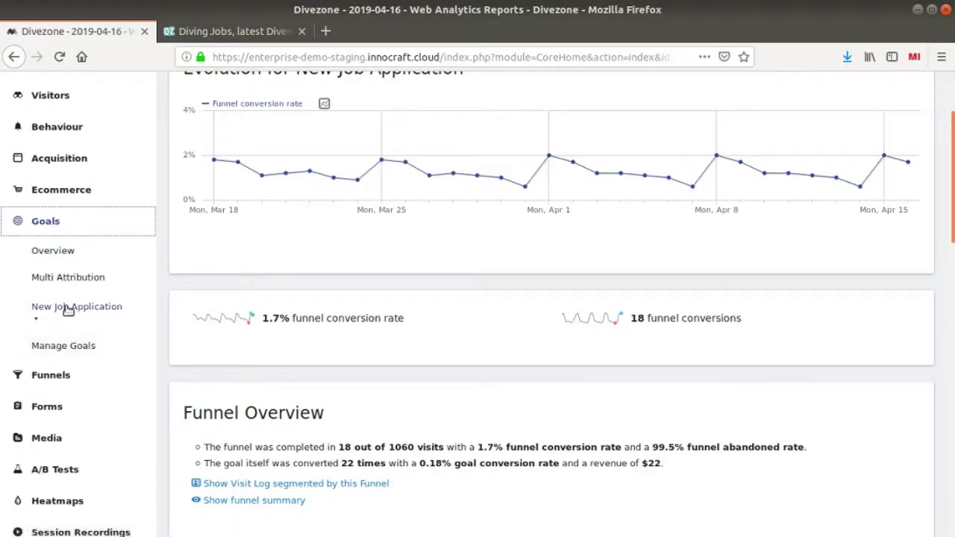
pyautogui.click(66, 346)
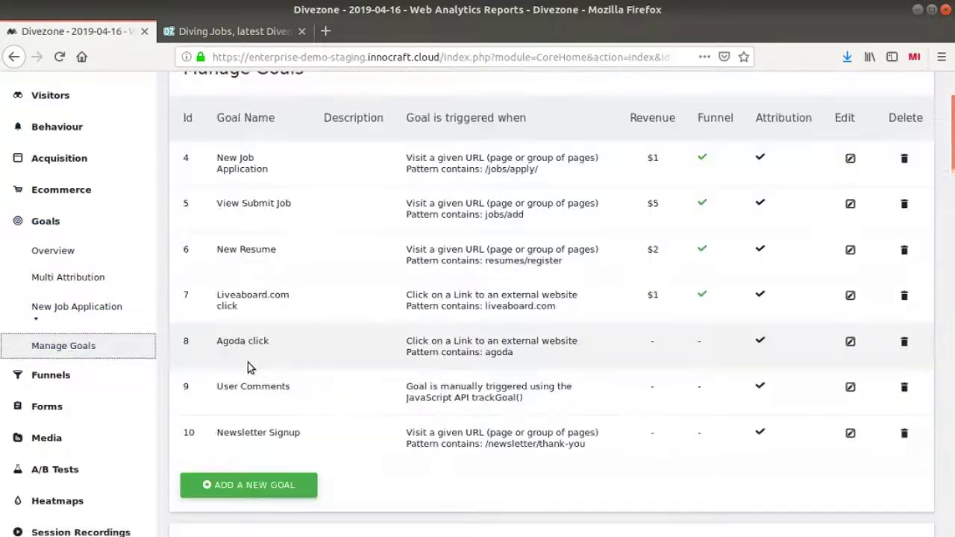
pyautogui.scroll(1, 285, 364)
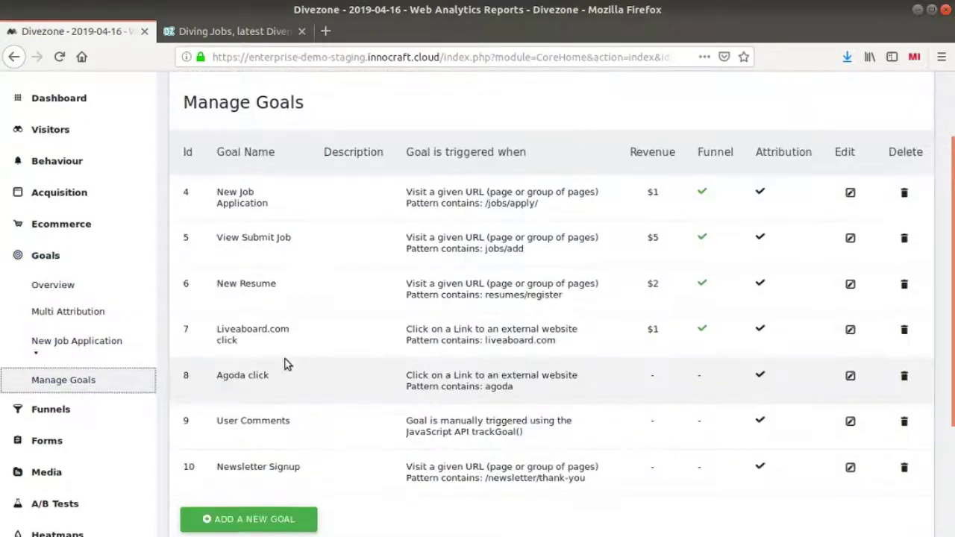
pyautogui.click(248, 517)
pyautogui.scroll(-13, 319, 403)
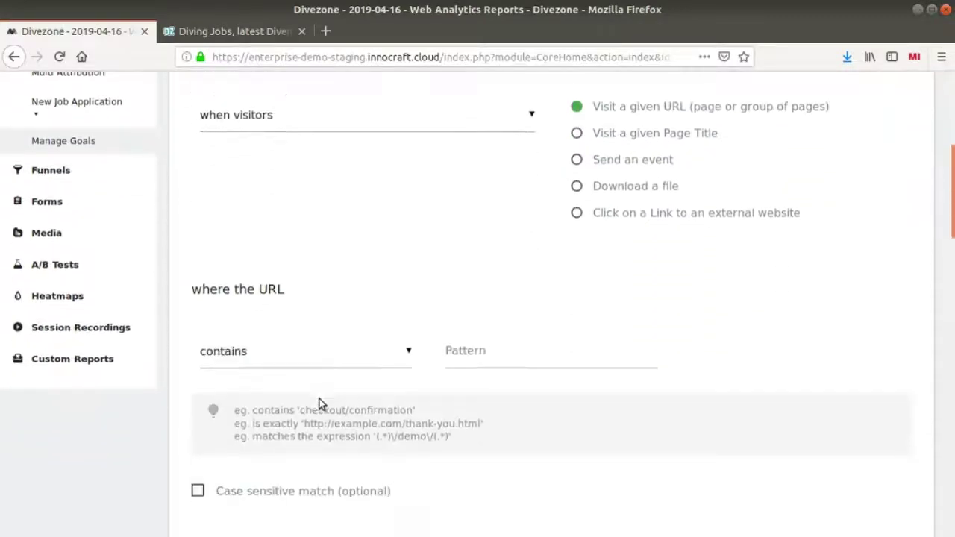
pyautogui.scroll(-3, 315, 395)
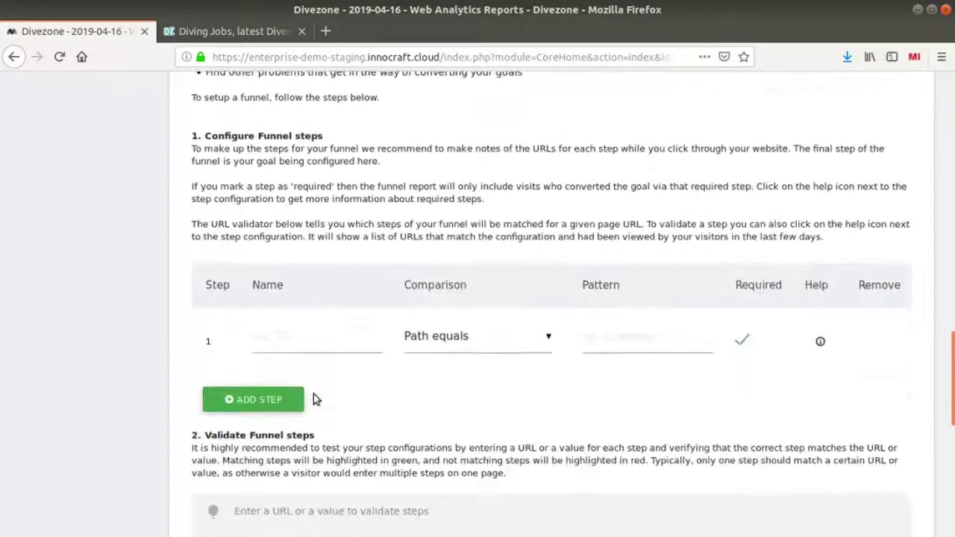
# - Examine the comparison options for funnel step 1, covering path, search query, page title and event matching, without changing Path equals
pyautogui.click(432, 321)
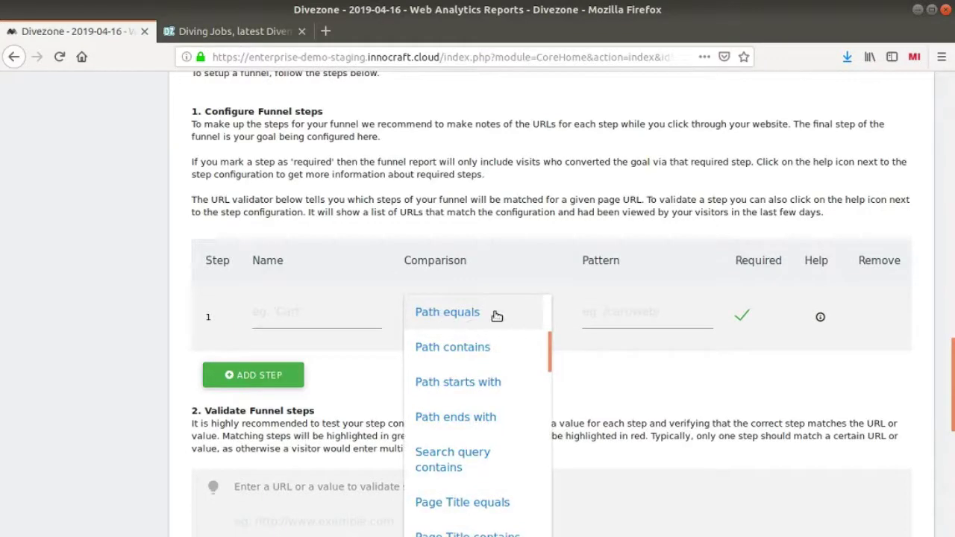
pyautogui.scroll(-4, 494, 321)
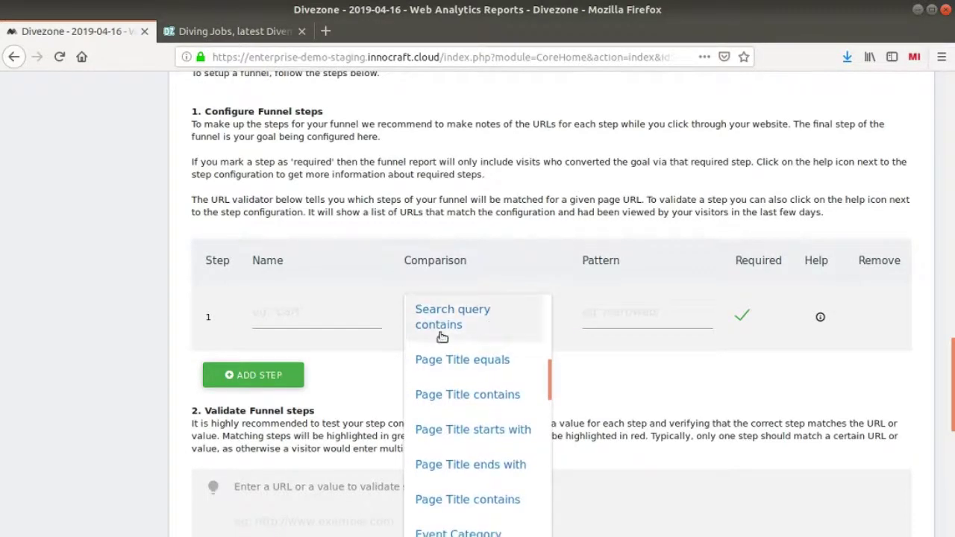
pyautogui.scroll(-3, 456, 331)
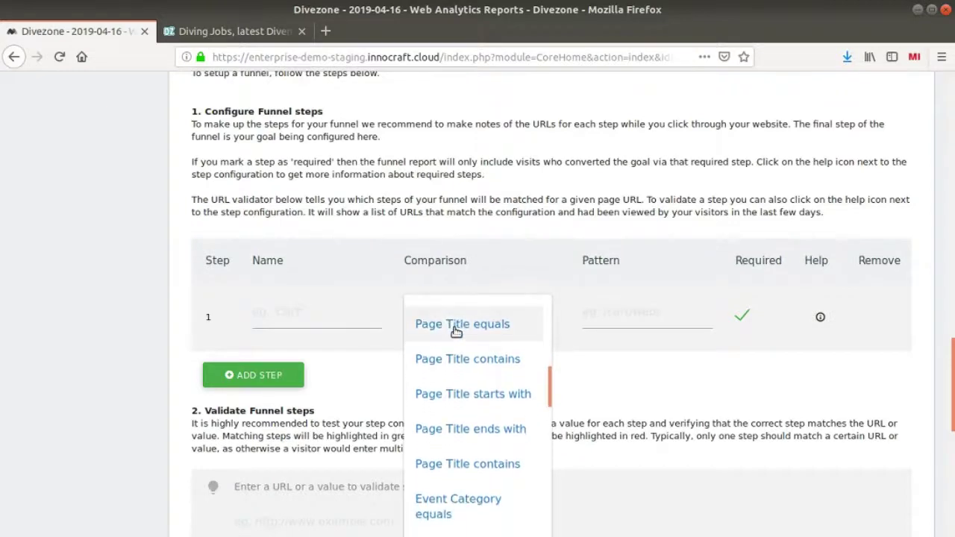
pyautogui.scroll(-5, 457, 332)
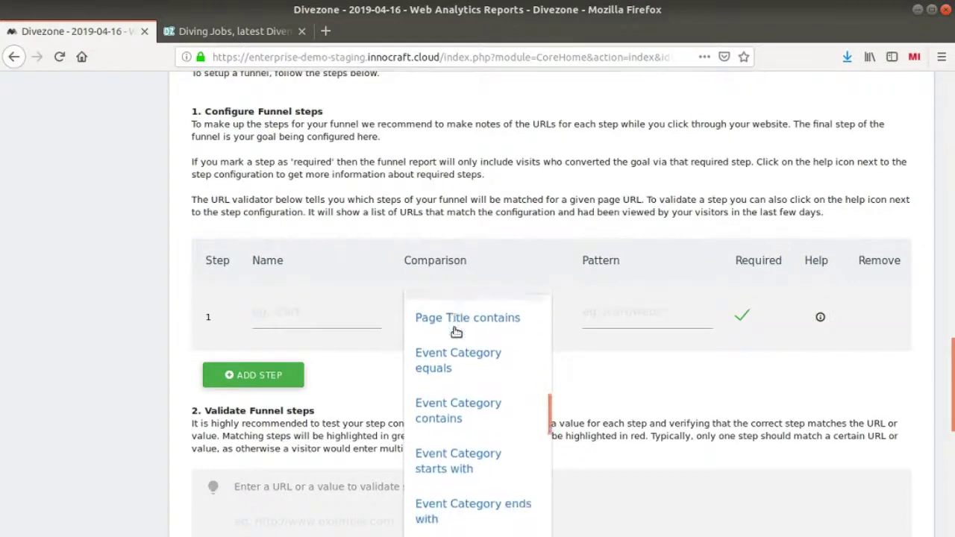
pyautogui.scroll(-8, 457, 331)
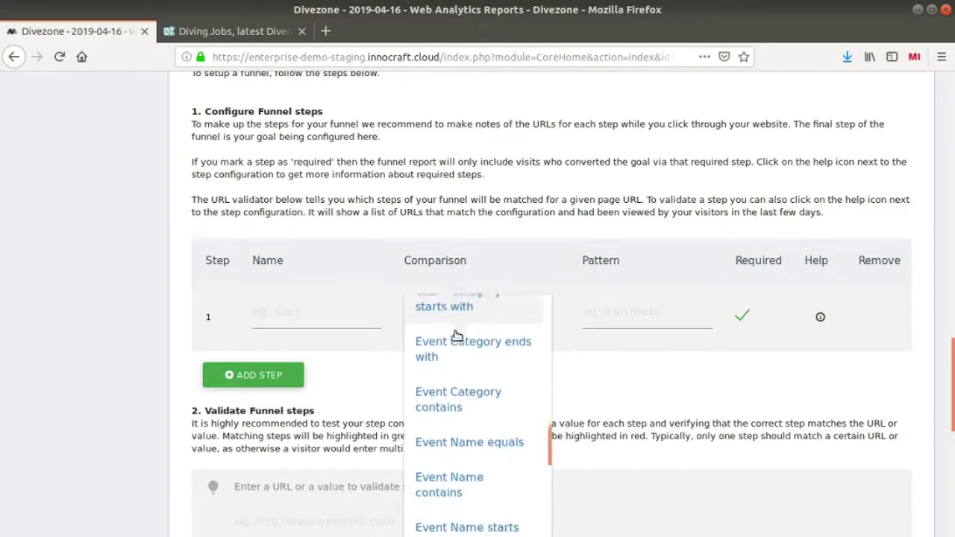
pyautogui.scroll(-3, 455, 335)
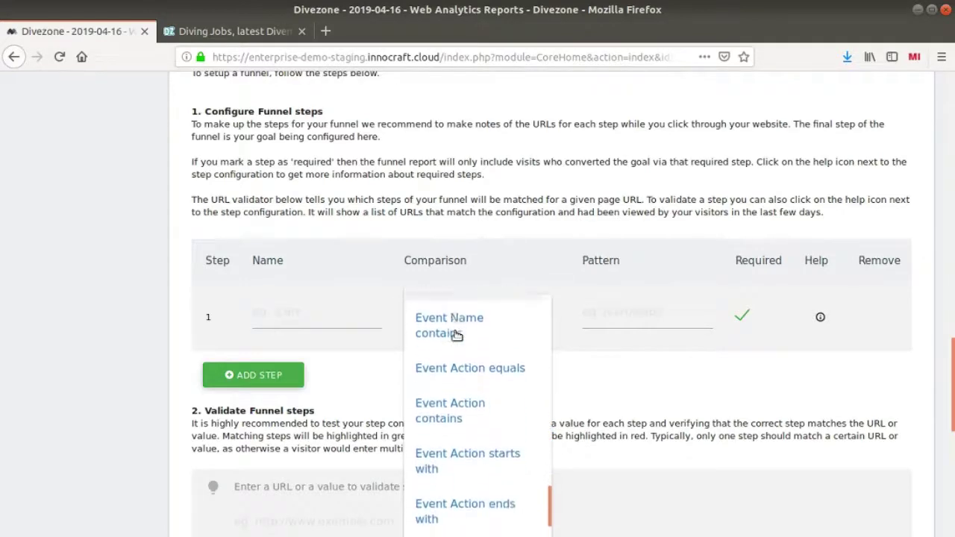
pyautogui.scroll(-3, 463, 377)
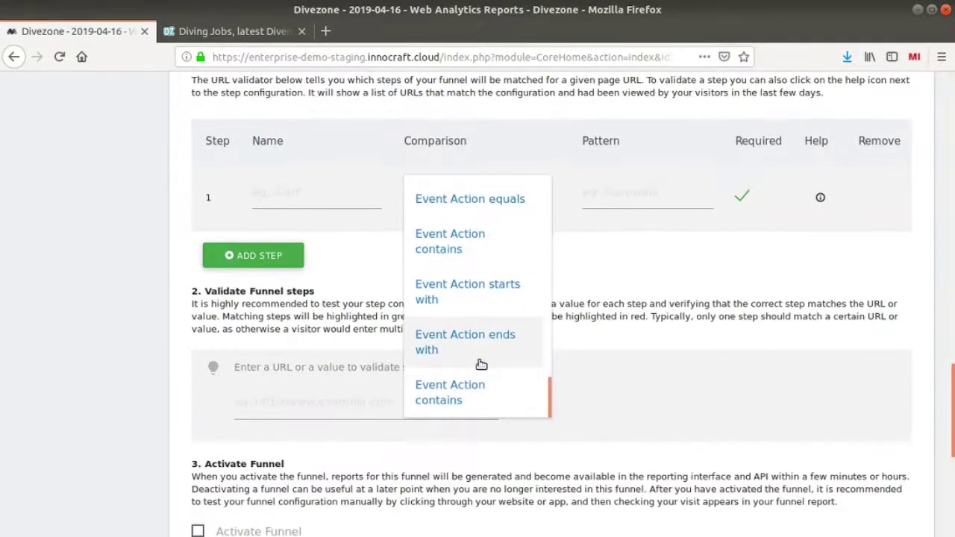
pyautogui.scroll(7, 482, 363)
pyautogui.scroll(6, 482, 362)
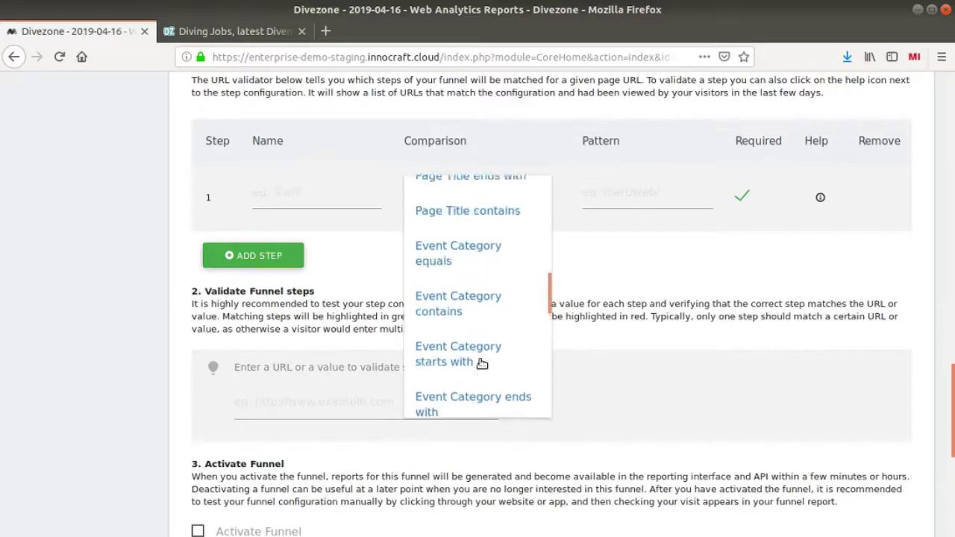
pyautogui.click(583, 345)
pyautogui.scroll(5, 583, 345)
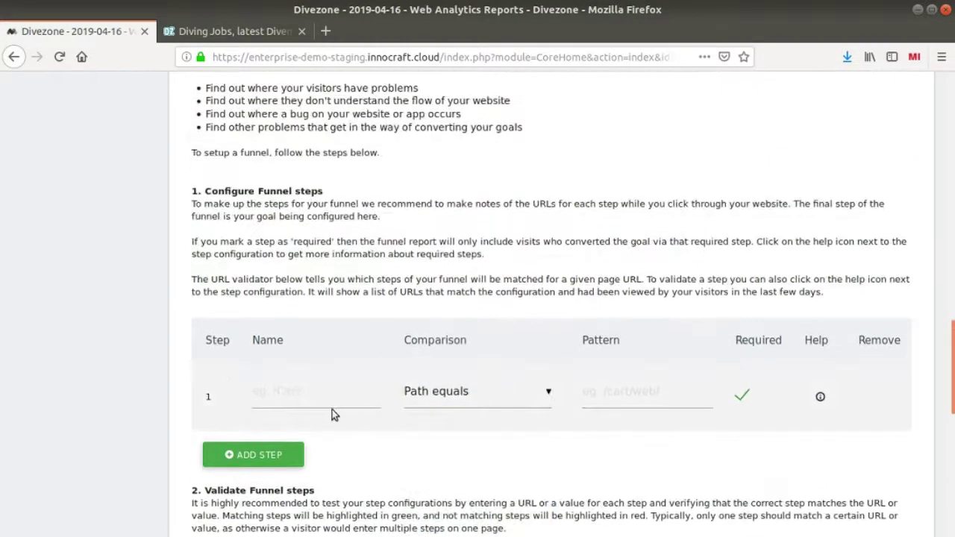